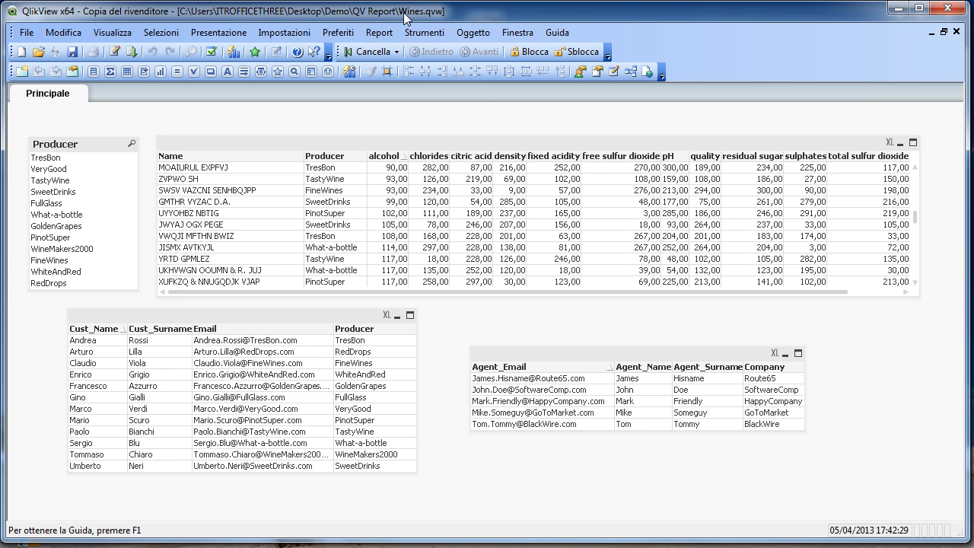
Look up the object ID of the wine table in its properties and browse the table's rows.
{"action": "left_click", "coordinate": [450, 147]}
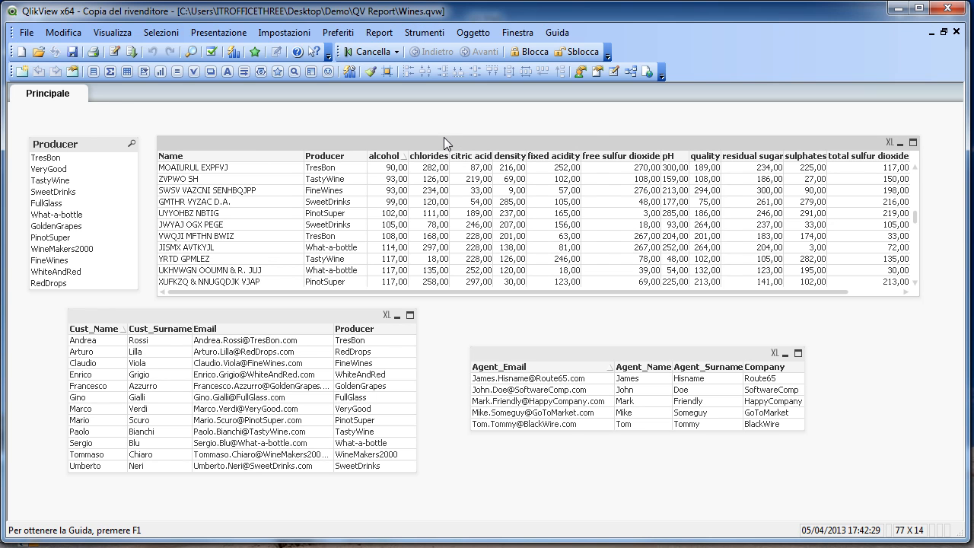
{"action": "right_click", "coordinate": [444, 144]}
{"action": "left_click", "coordinate": [482, 155]}
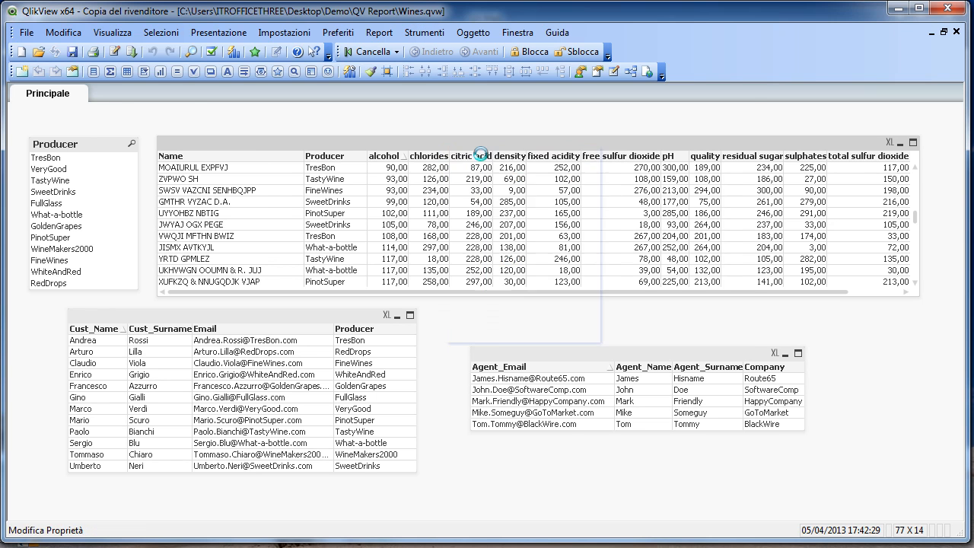
{"action": "double_click", "coordinate": [563, 135]}
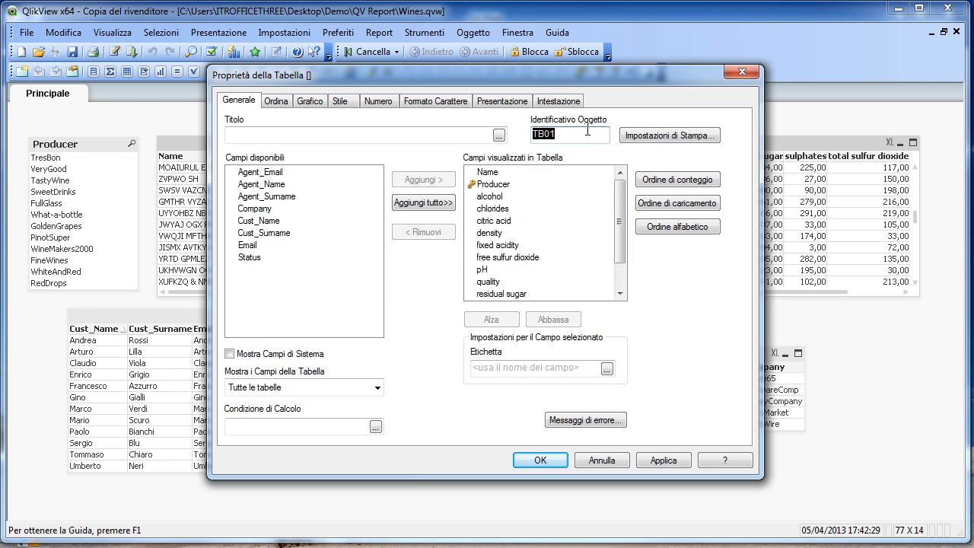
{"action": "left_click", "coordinate": [742, 77]}
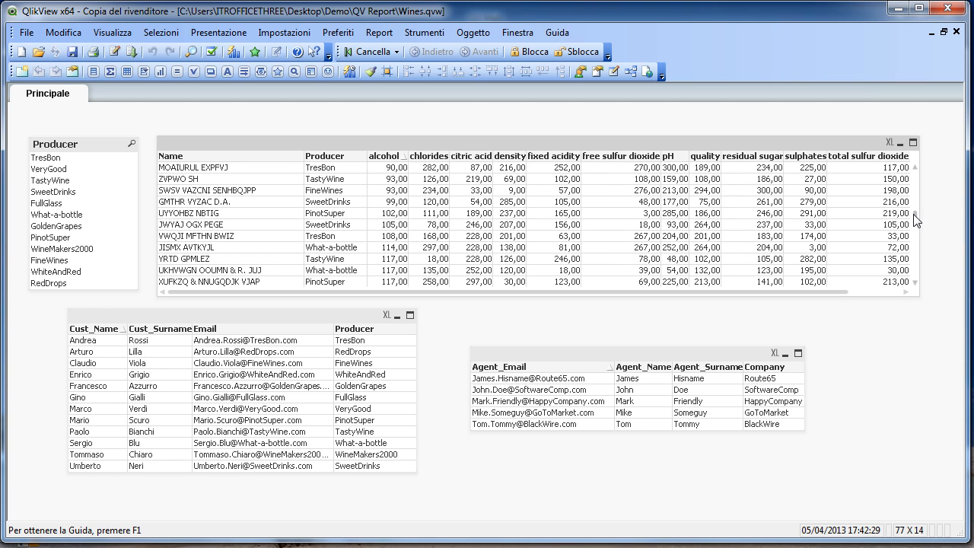
{"action": "left_click_drag", "start_coordinate": [916, 214], "coordinate": [916, 193]}
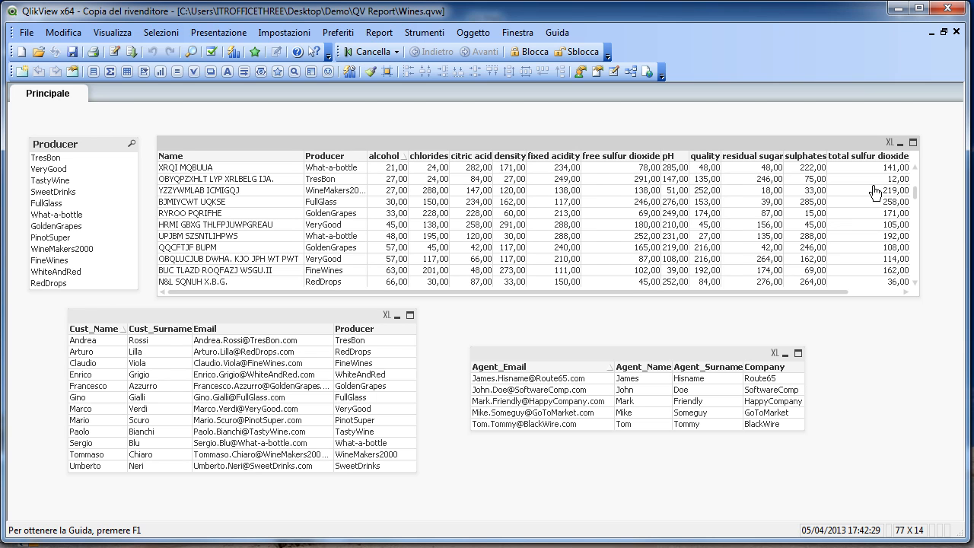
{"action": "scroll", "coordinate": [915, 192], "scroll_direction": "down", "scroll_amount": 2}
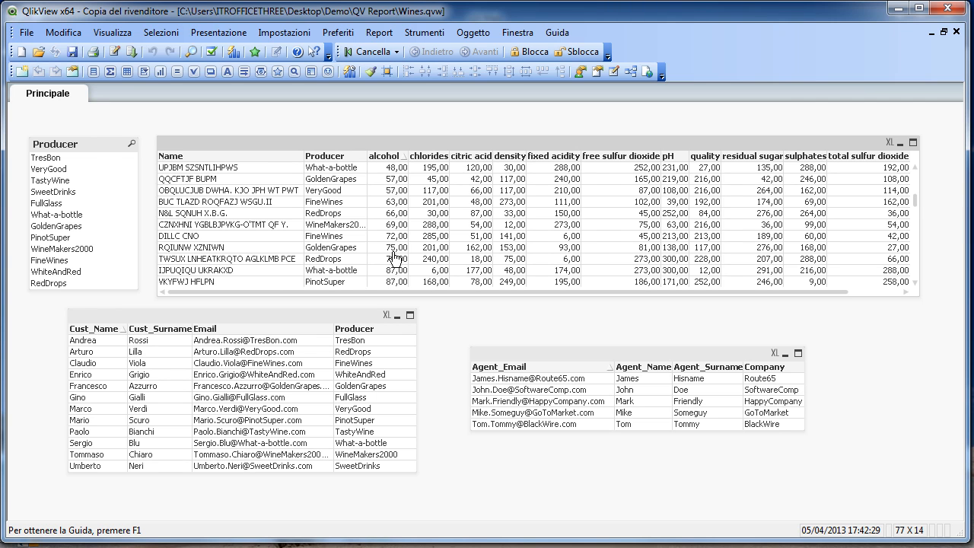
Switch to QV Mail and create a mail procedure named "sending to three recipients" that uses the wine QlikView file.
{"action": "left_click", "coordinate": [898, 11]}
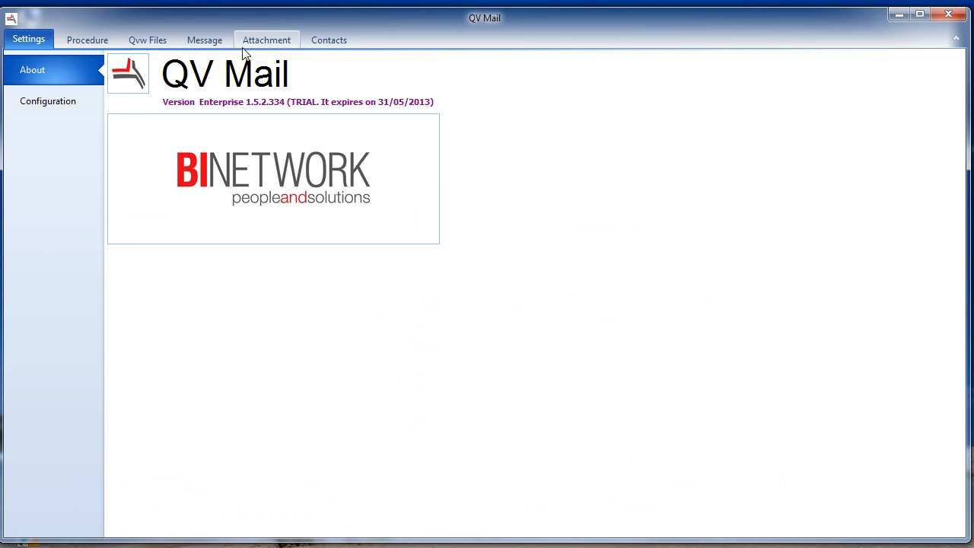
{"action": "left_click", "coordinate": [148, 41]}
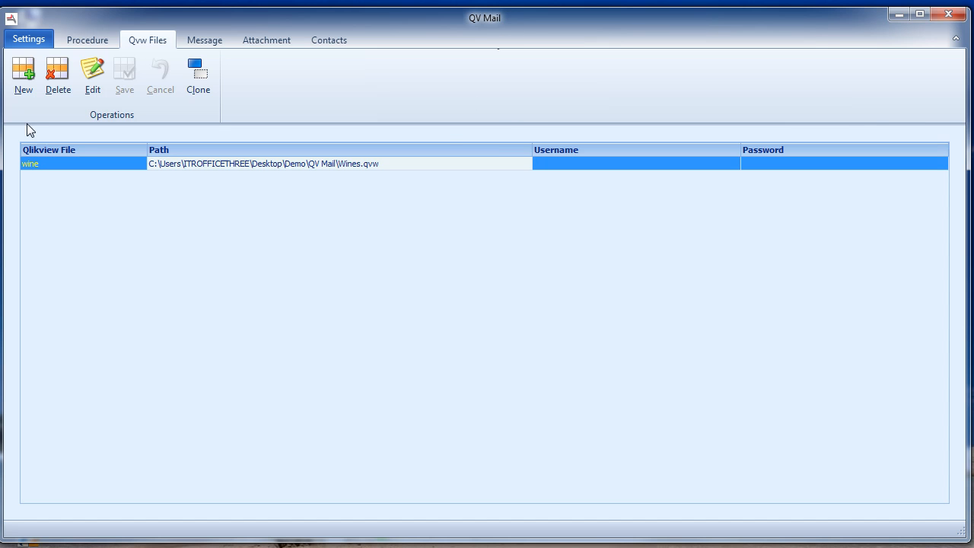
{"action": "left_click", "coordinate": [89, 42]}
{"action": "left_click", "coordinate": [22, 83]}
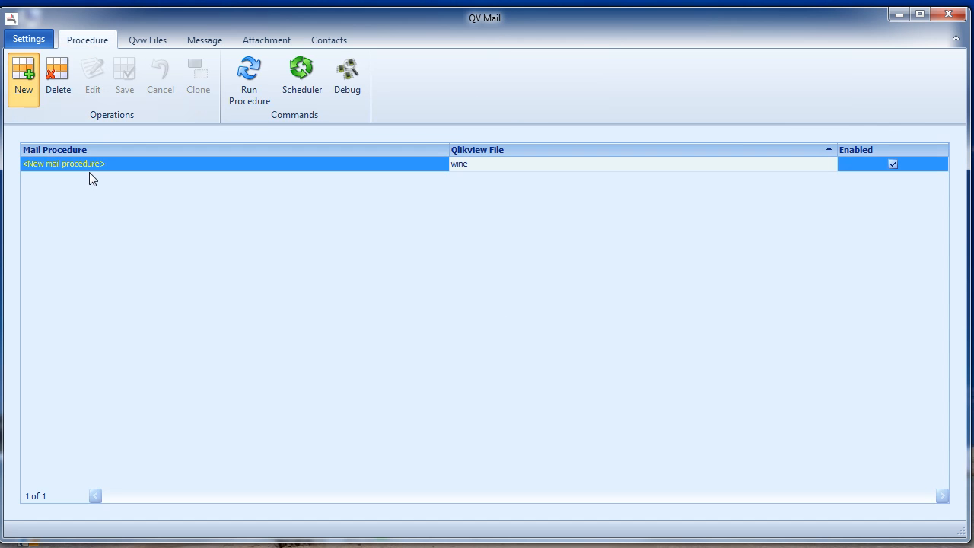
{"action": "left_click", "coordinate": [96, 167]}
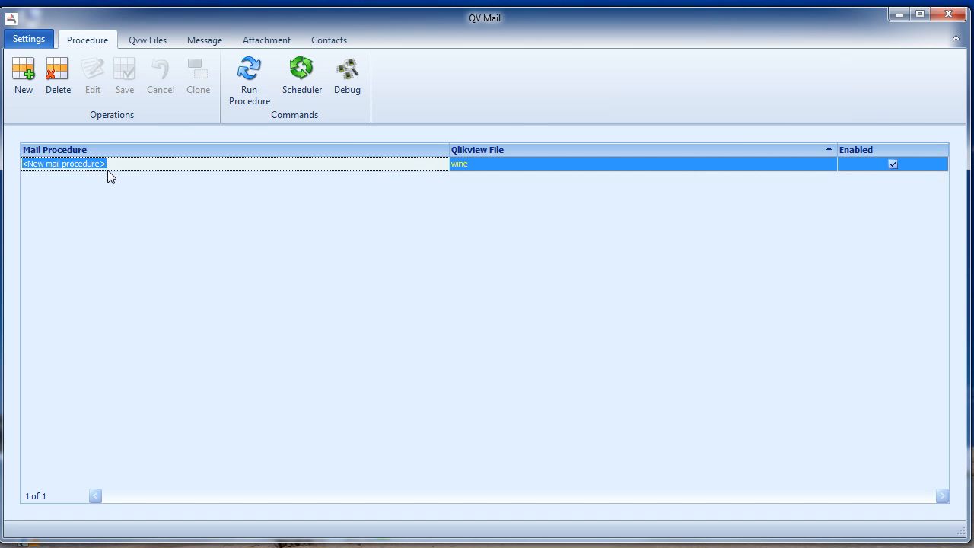
{"action": "type", "text": "sending to three"}
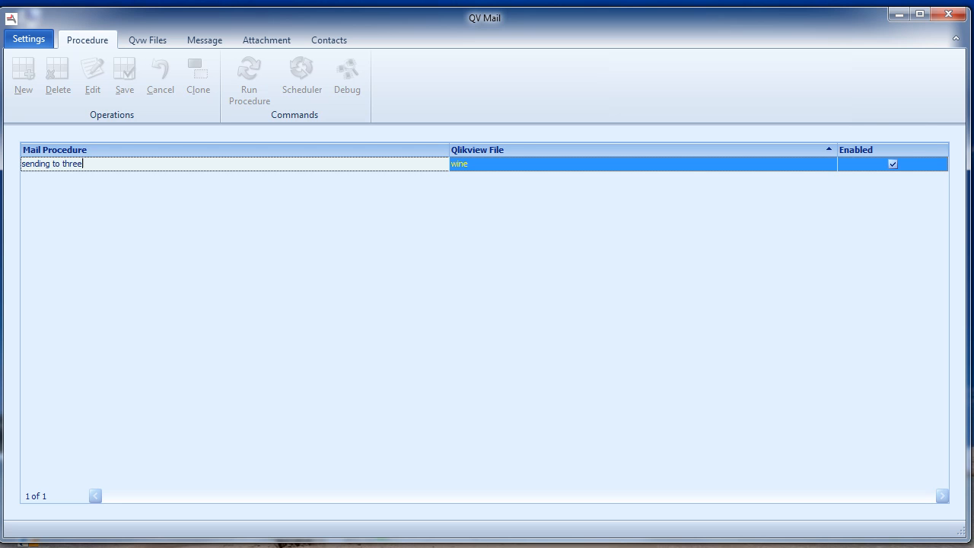
{"action": "type", "text": " recipient"}
{"action": "key", "text": "Return"}
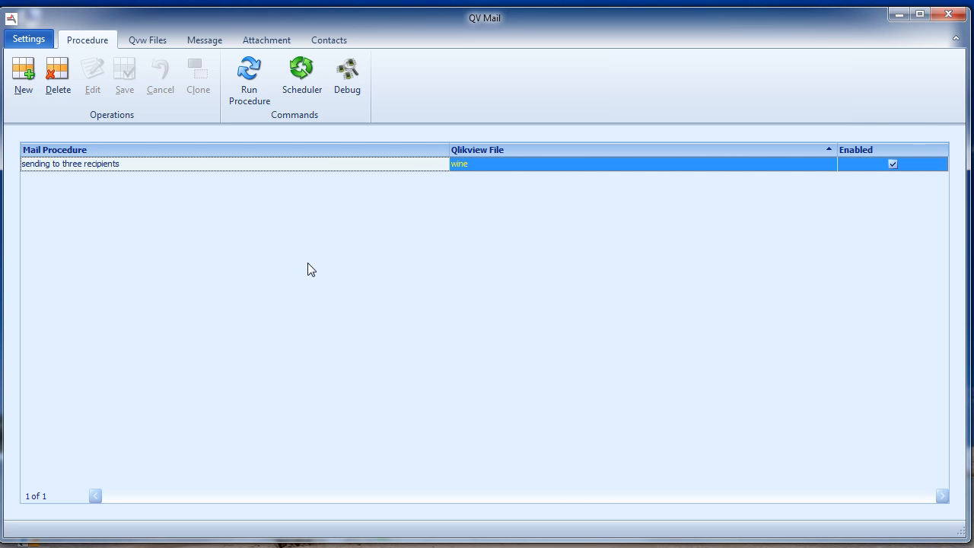
{"action": "left_click", "coordinate": [486, 165]}
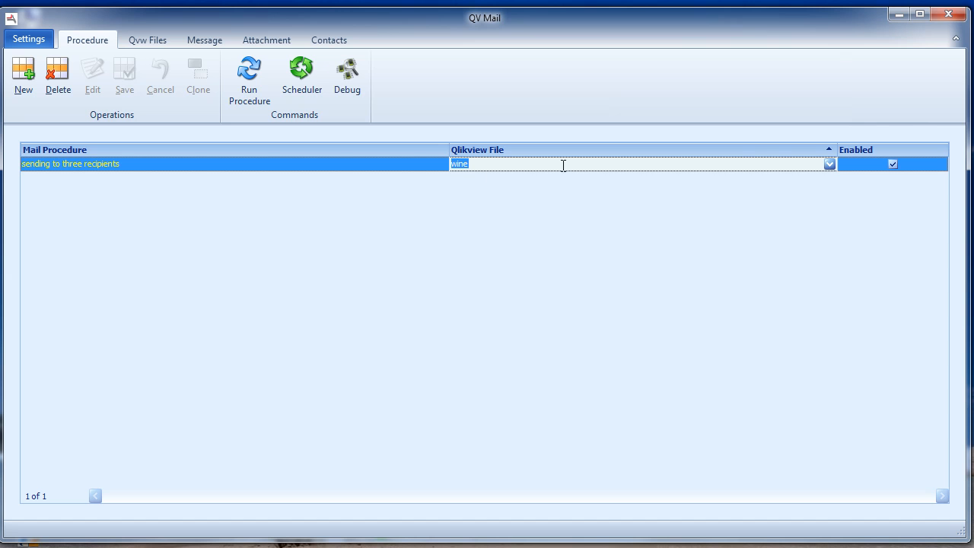
{"action": "left_click", "coordinate": [829, 164]}
{"action": "left_click", "coordinate": [553, 269]}
Set the subject of the procedure's message to "report 2013".
{"action": "left_click", "coordinate": [202, 43]}
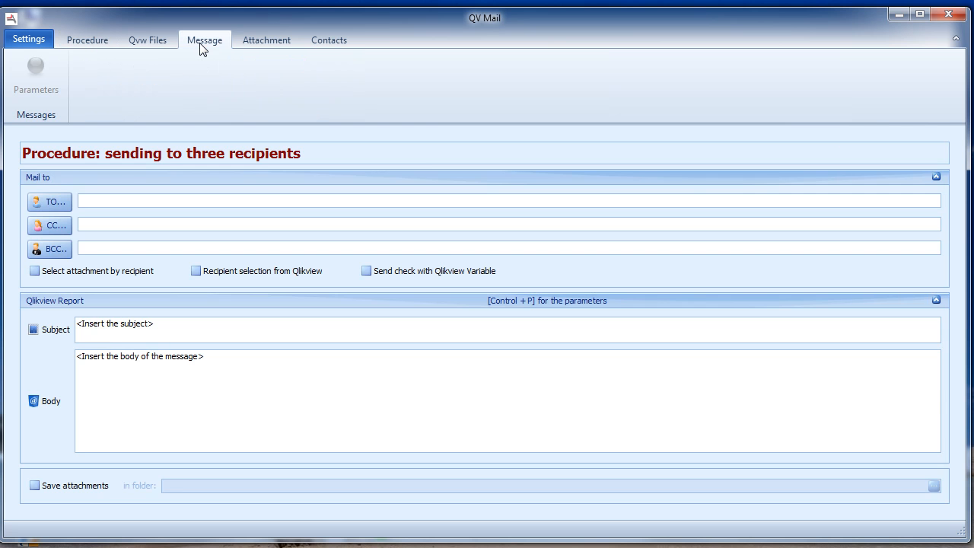
{"action": "left_click", "coordinate": [140, 331]}
{"action": "left_click_drag", "start_coordinate": [156, 326], "coordinate": [66, 336]}
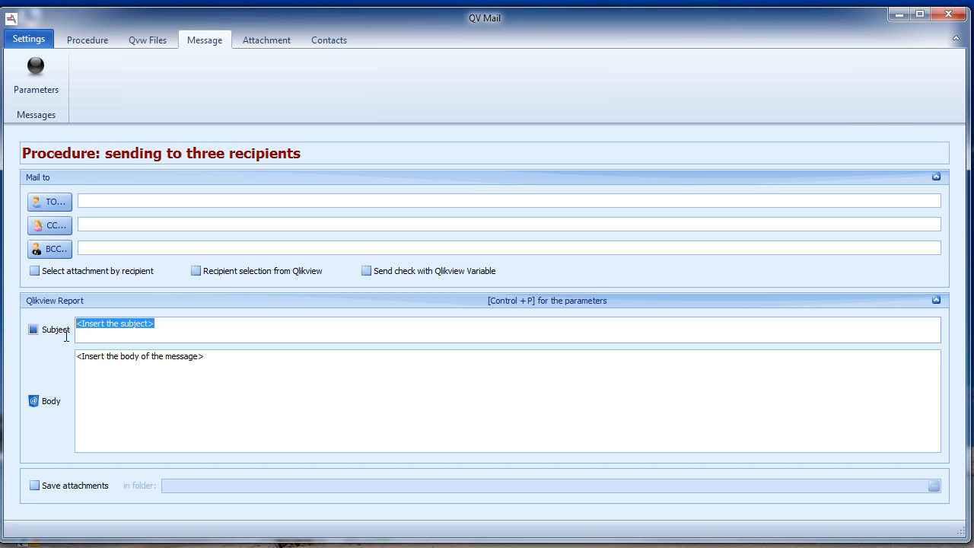
{"action": "type", "text": "report 2013"}
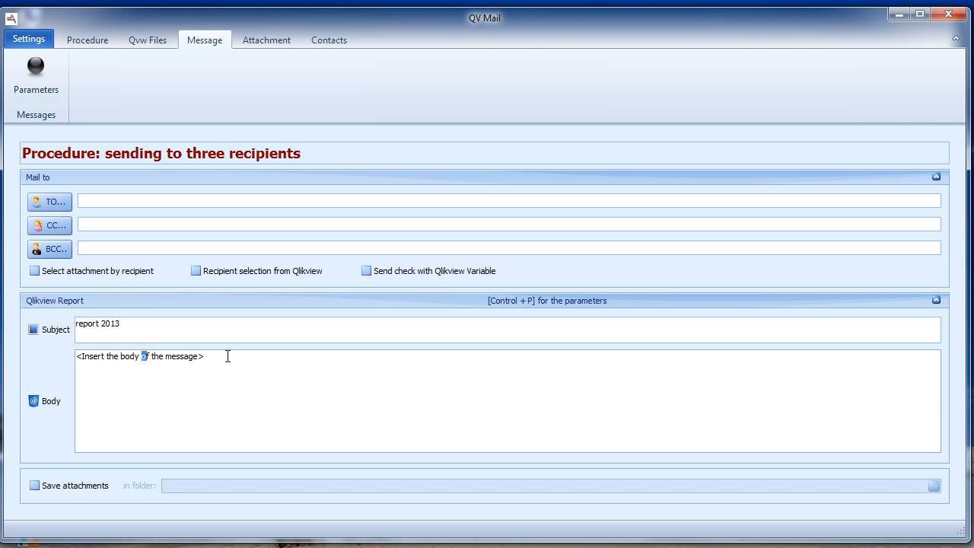
Write the message body "dear Mr" with the dynamic %Surname% field, followed by "find the report attached.", "regards" and "mr x" on separate lines.
{"action": "left_click_drag", "start_coordinate": [226, 355], "coordinate": [14, 380]}
{"action": "type", "text": "dear Mr"}
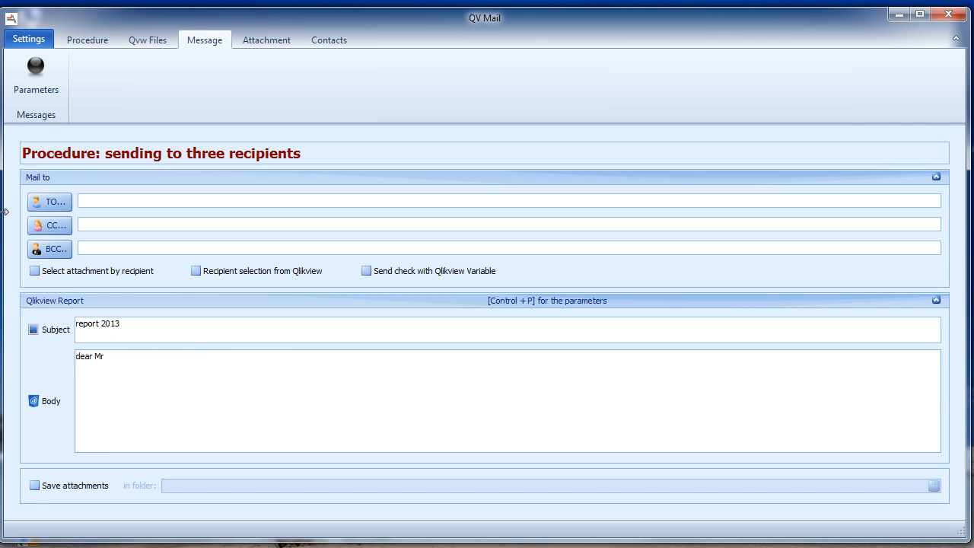
{"action": "left_click", "coordinate": [36, 73]}
{"action": "left_click", "coordinate": [382, 284]}
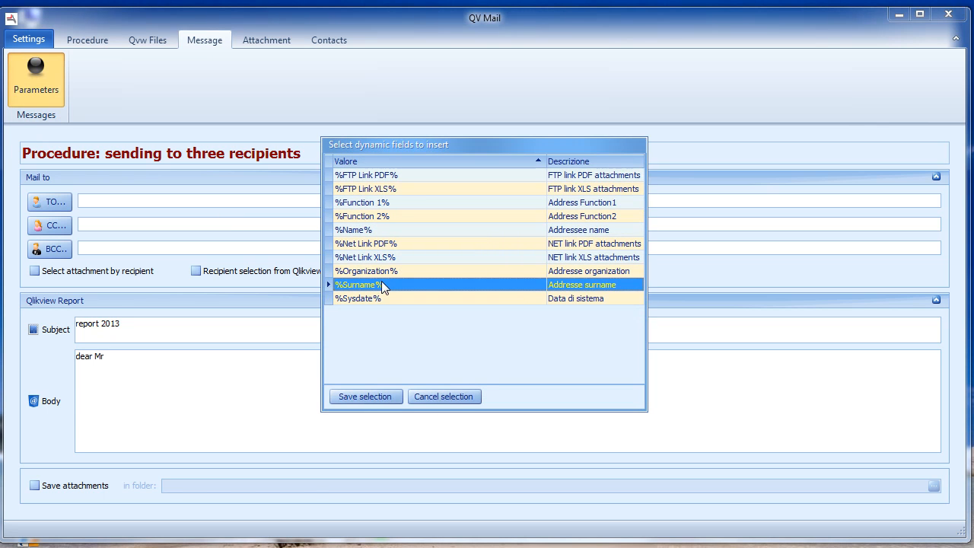
{"action": "left_click", "coordinate": [370, 394]}
{"action": "type", "text": "find the report attached."}
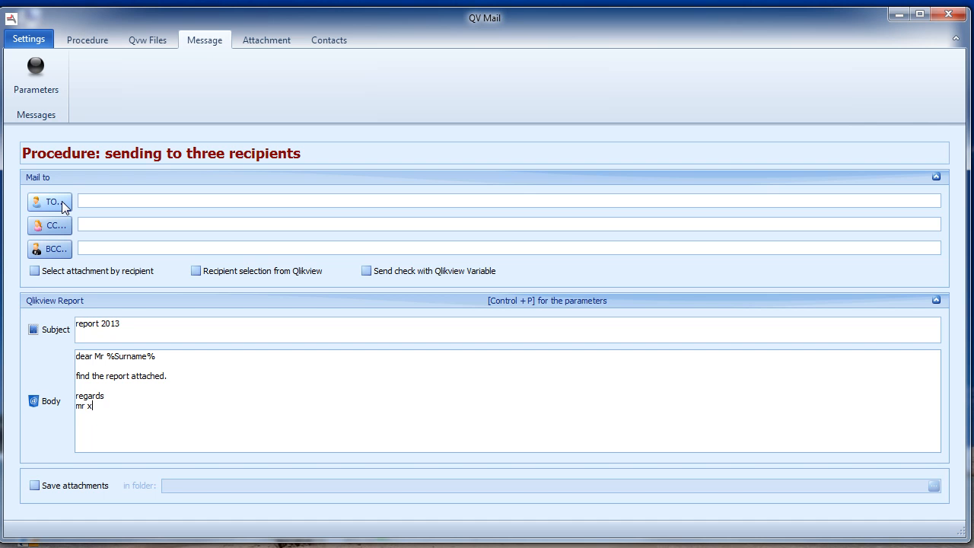
Review the contact list and add the Fantasy com contact as a To recipient of the message.
{"action": "left_click", "coordinate": [327, 44]}
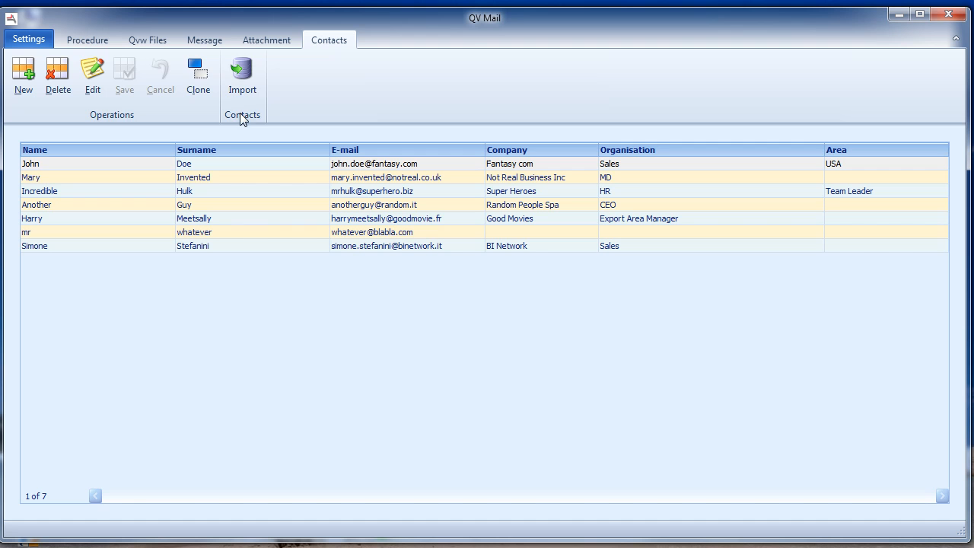
{"action": "left_click", "coordinate": [200, 43]}
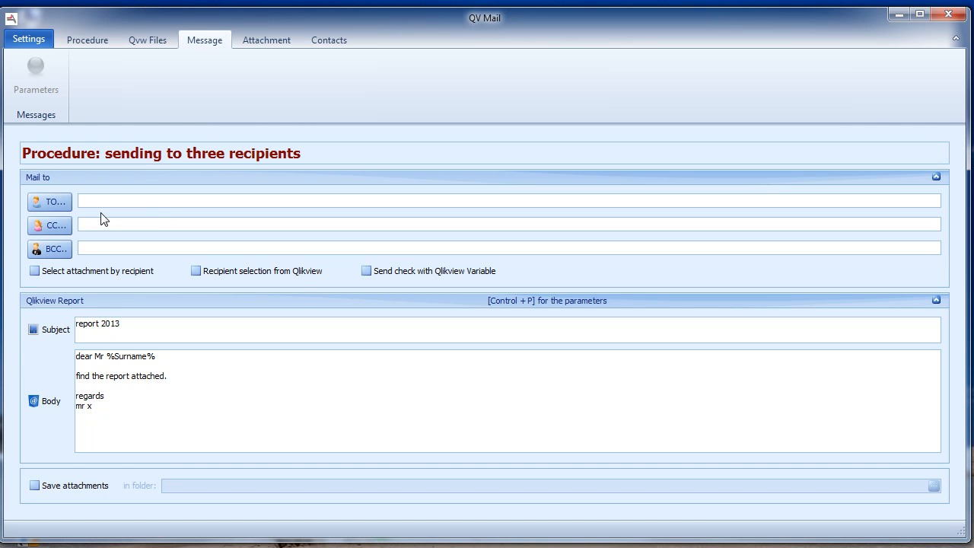
{"action": "left_click", "coordinate": [56, 204]}
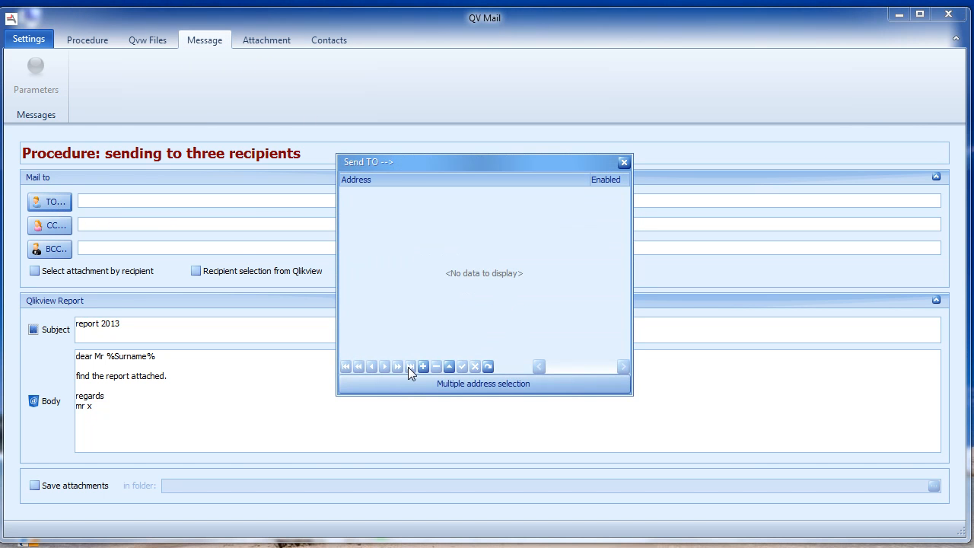
{"action": "left_click", "coordinate": [423, 367]}
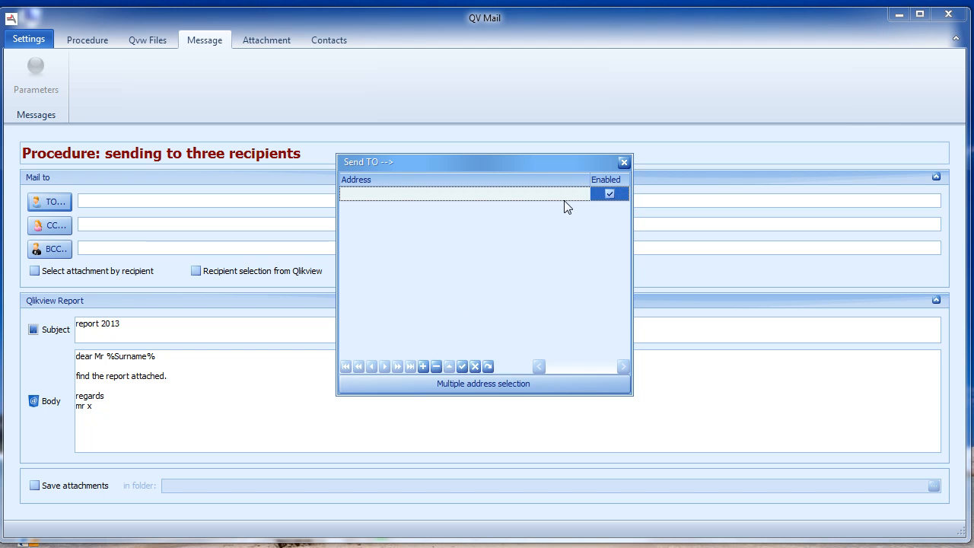
{"action": "left_click", "coordinate": [582, 194]}
{"action": "left_click", "coordinate": [411, 223]}
Add the Super Heroes contact and the contact without a company as further To recipients and save the address list.
{"action": "left_click", "coordinate": [423, 367]}
{"action": "left_click", "coordinate": [581, 194]}
{"action": "left_click", "coordinate": [449, 249]}
{"action": "left_click", "coordinate": [423, 367]}
{"action": "left_click", "coordinate": [584, 195]}
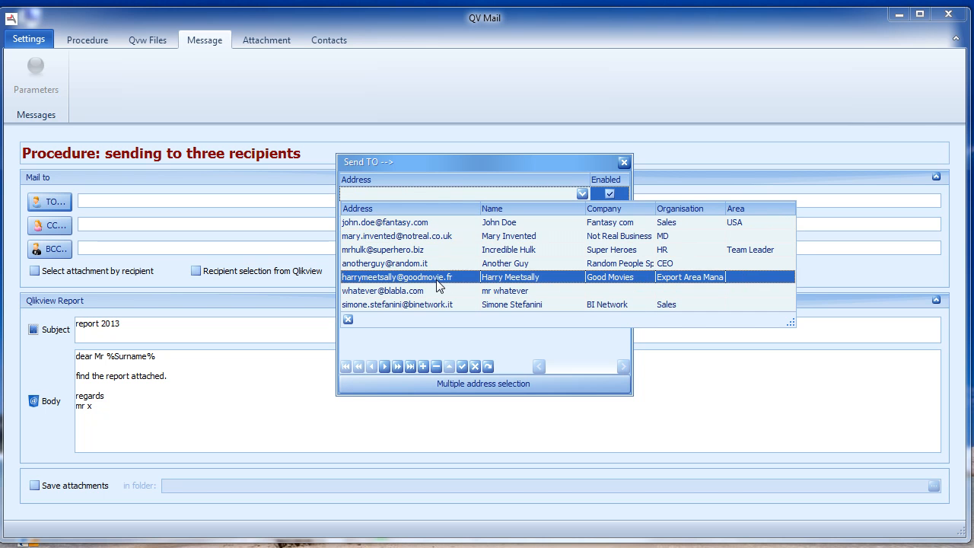
{"action": "left_click", "coordinate": [407, 292]}
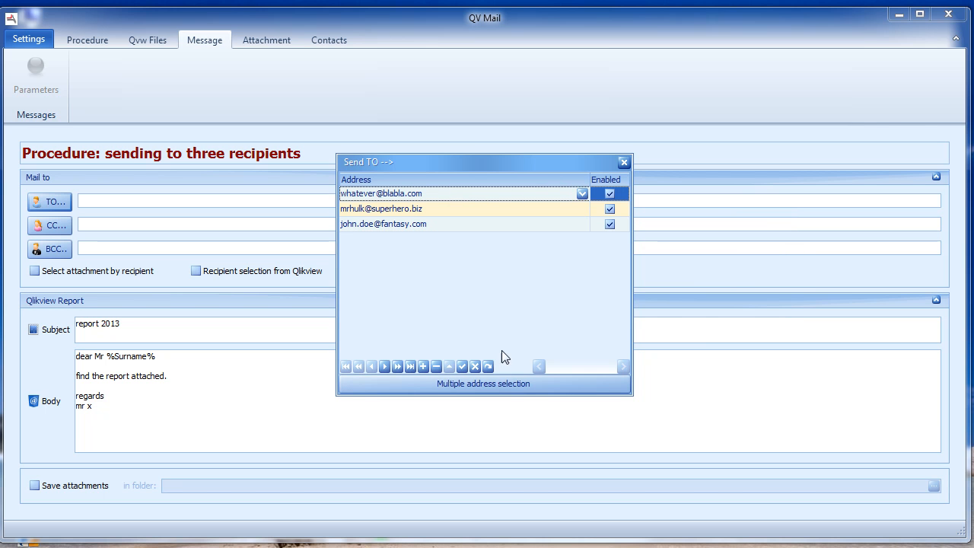
{"action": "left_click", "coordinate": [463, 367]}
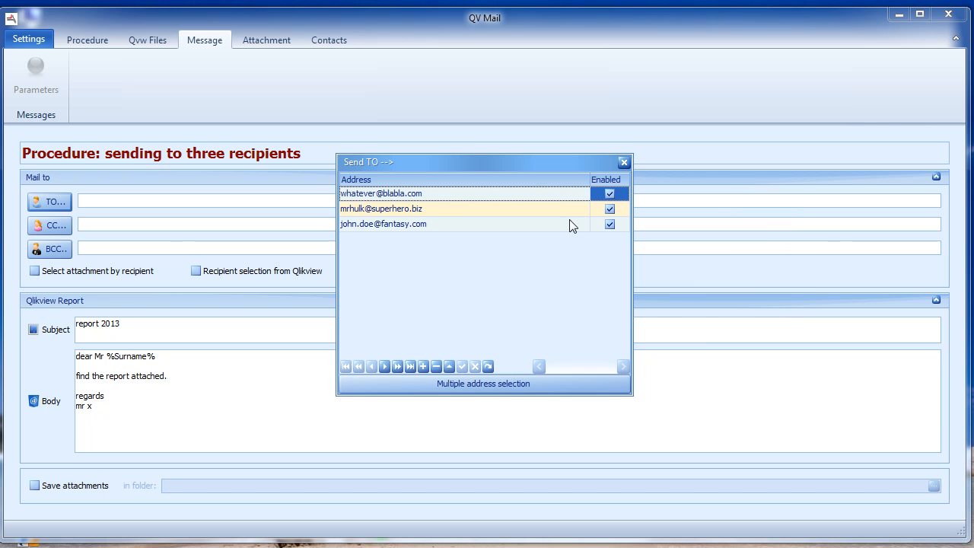
{"action": "left_click", "coordinate": [623, 163]}
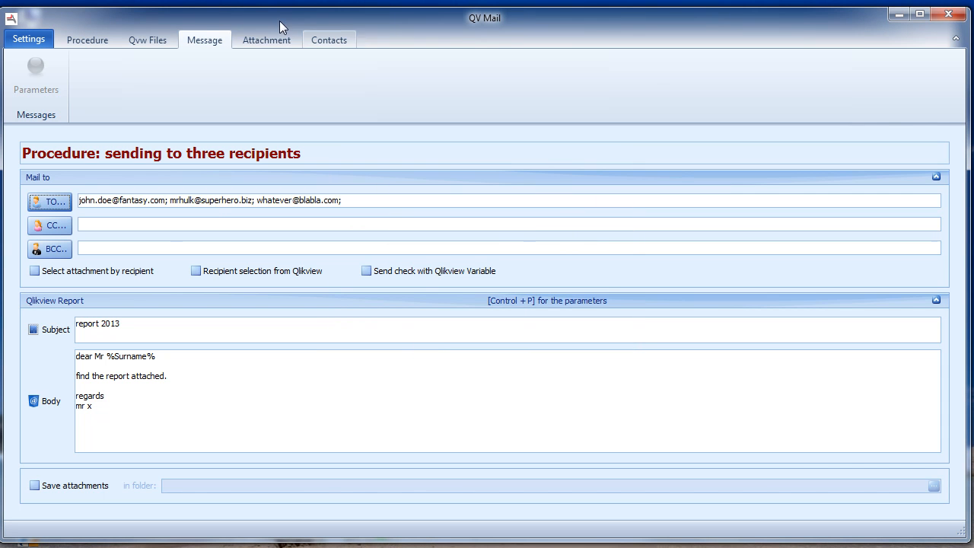
Add an Excel attachment to the procedure and name its file "report 2013".
{"action": "left_click", "coordinate": [263, 40]}
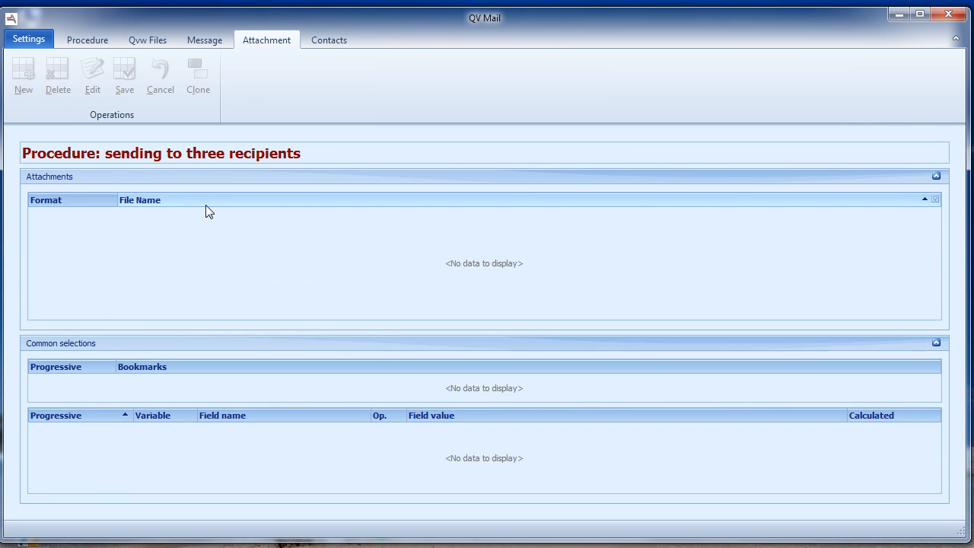
{"action": "left_click", "coordinate": [239, 217]}
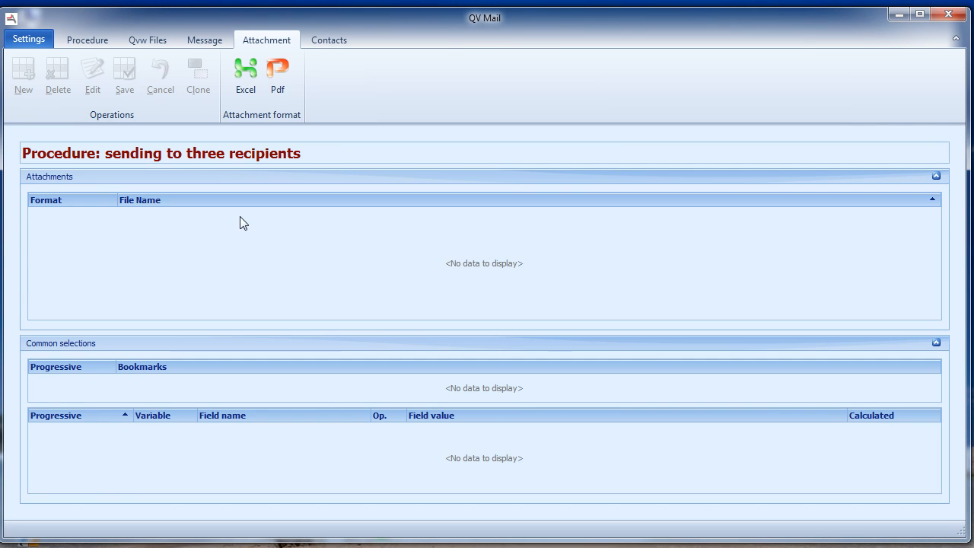
{"action": "left_click", "coordinate": [242, 78]}
{"action": "left_click", "coordinate": [154, 216]}
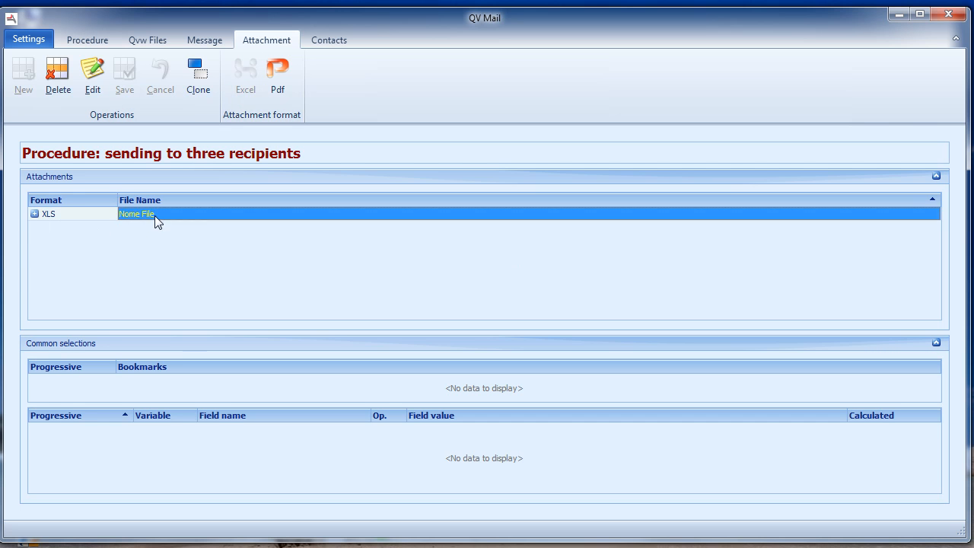
{"action": "type", "text": "report 2013"}
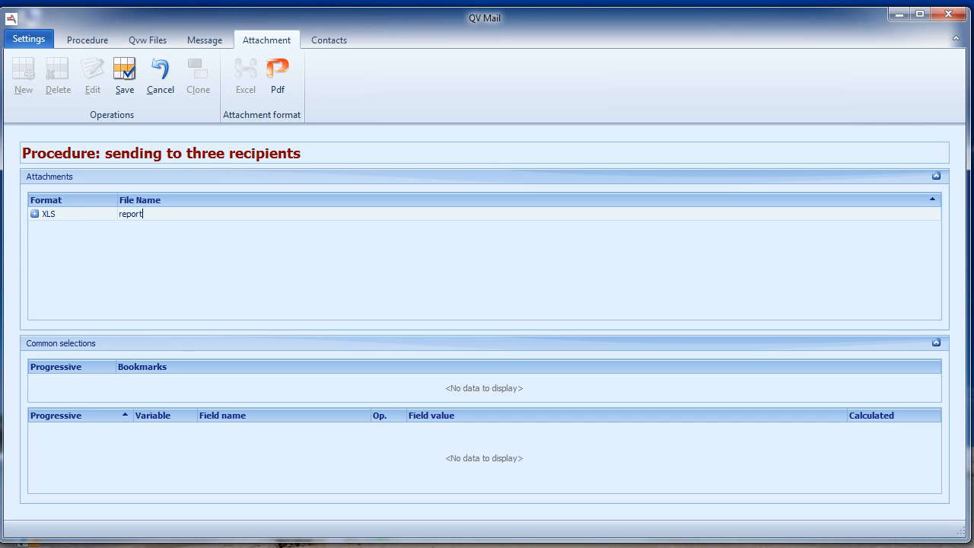
Add an object entry to the report 2013 Excel attachment and choose QlikView object TB01 for it.
{"action": "left_click", "coordinate": [34, 214]}
{"action": "left_click", "coordinate": [89, 249]}
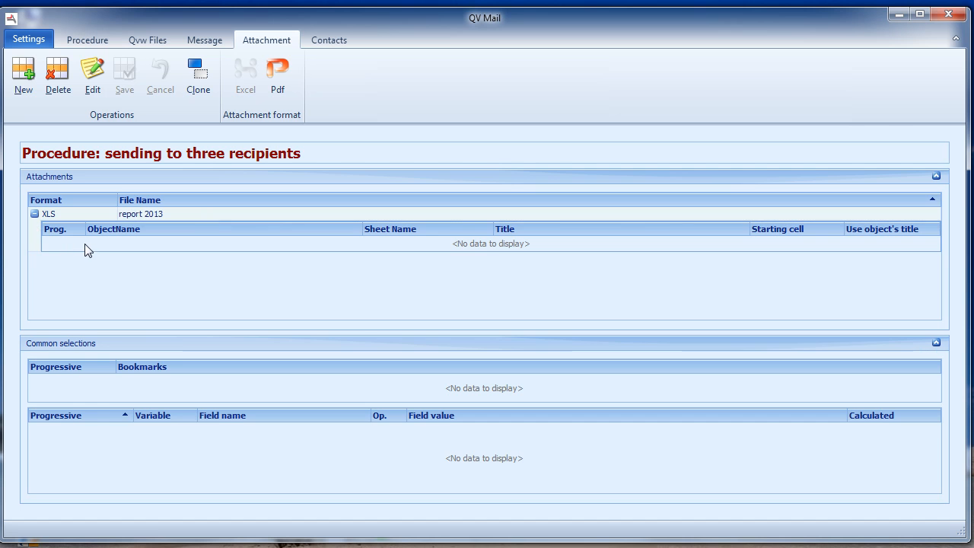
{"action": "left_click", "coordinate": [21, 78]}
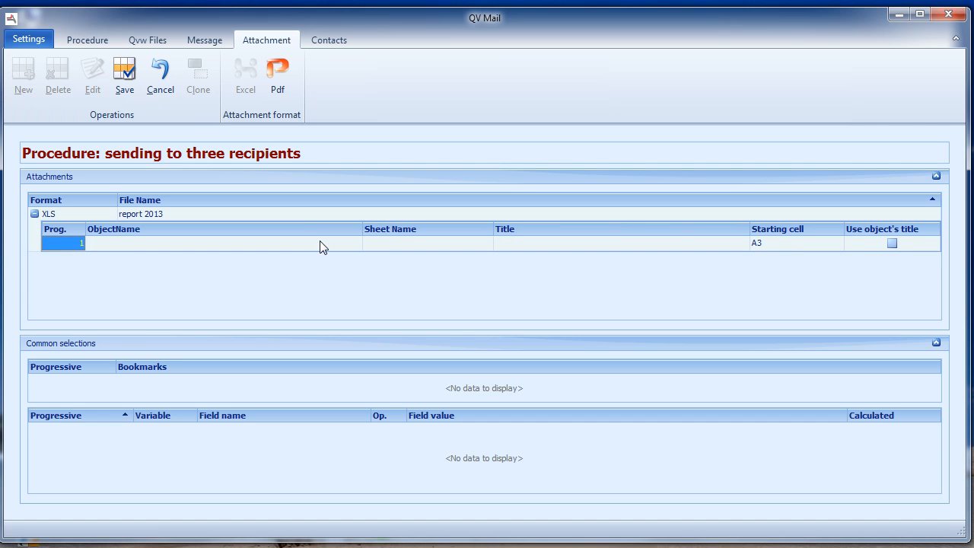
{"action": "left_click", "coordinate": [353, 244]}
{"action": "left_click", "coordinate": [355, 243]}
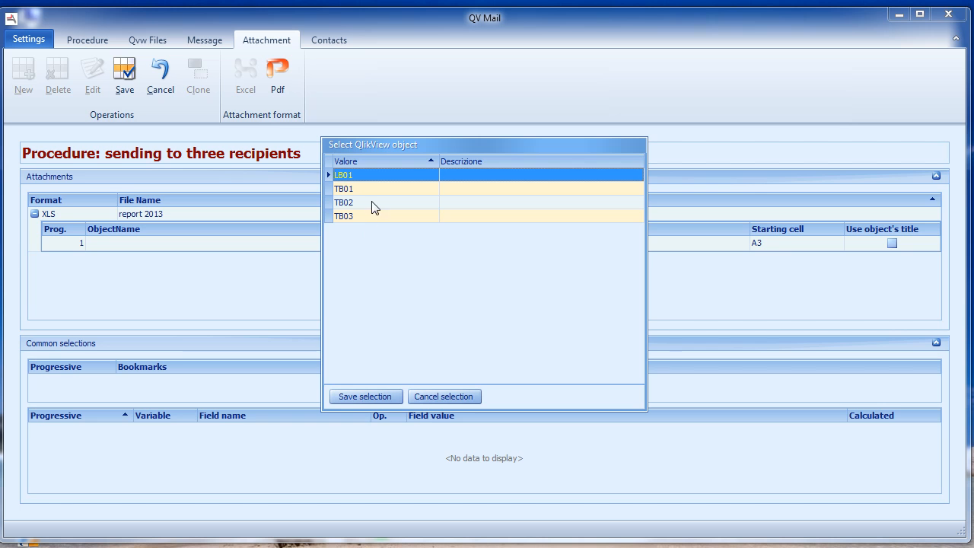
{"action": "left_click", "coordinate": [353, 193]}
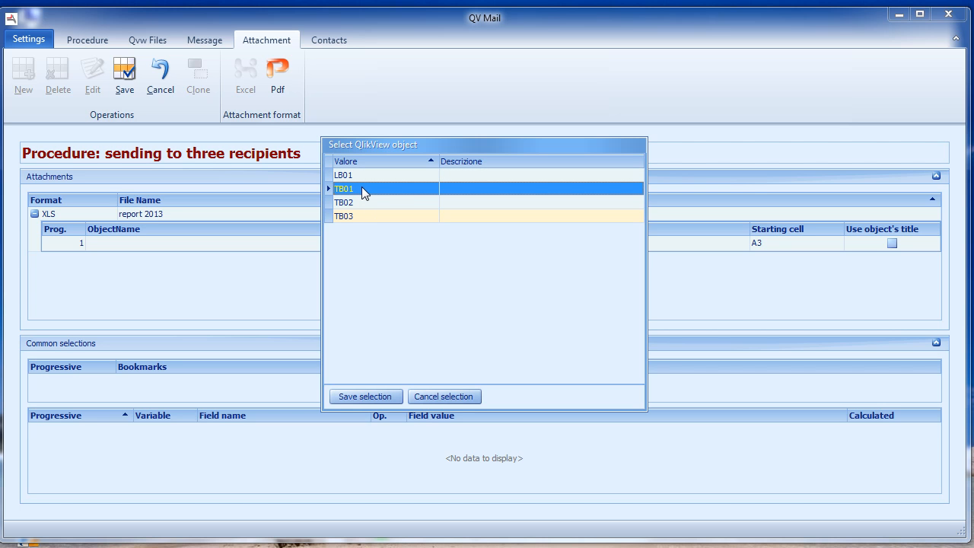
{"action": "left_click", "coordinate": [370, 393]}
Name the TB01 entry's Excel sheet "wine analysis" and save the attachment entry.
{"action": "left_click", "coordinate": [396, 244]}
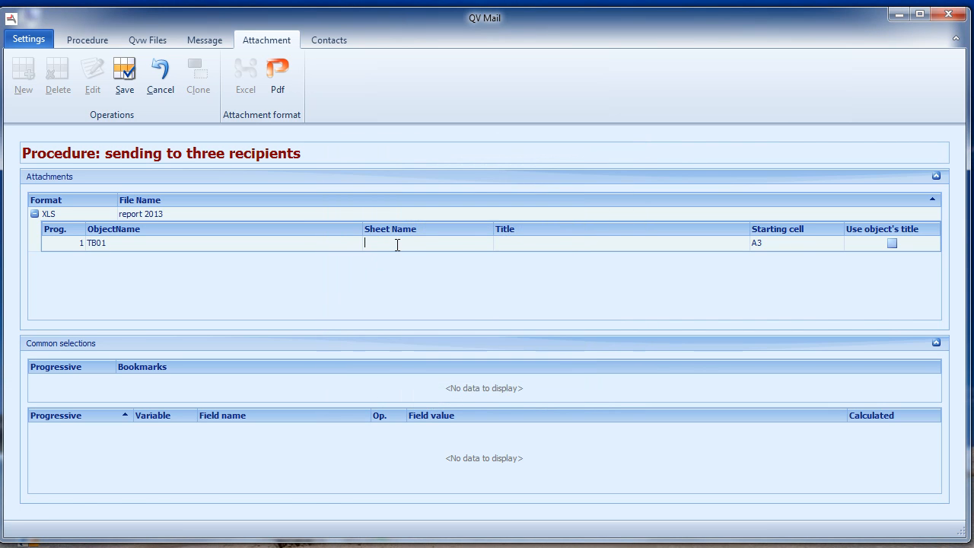
{"action": "type", "text": "wine analysis"}
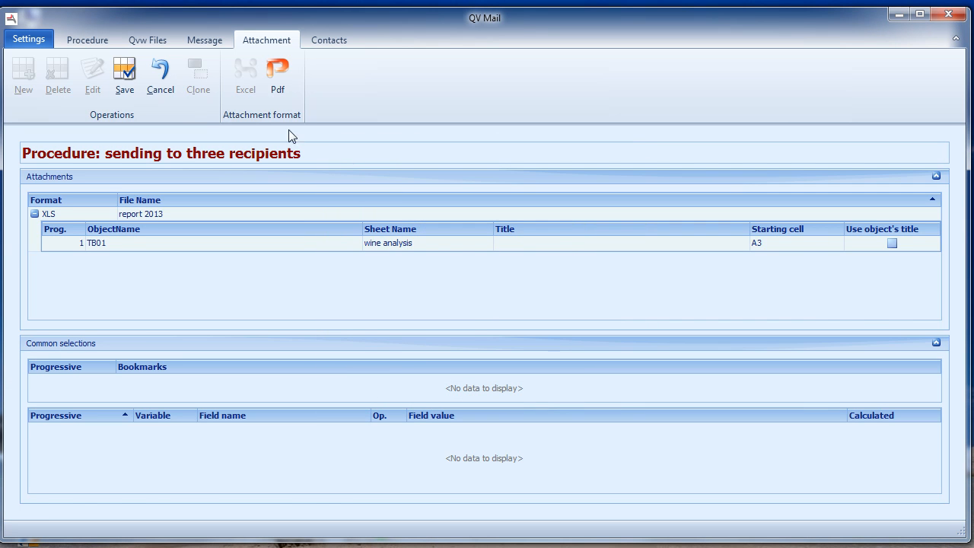
{"action": "left_click", "coordinate": [127, 79]}
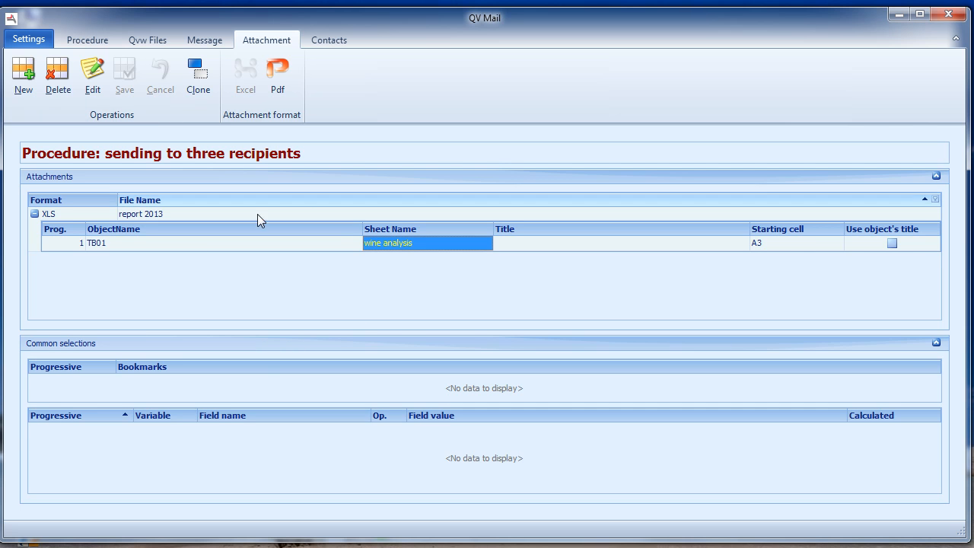
{"action": "left_click", "coordinate": [204, 45]}
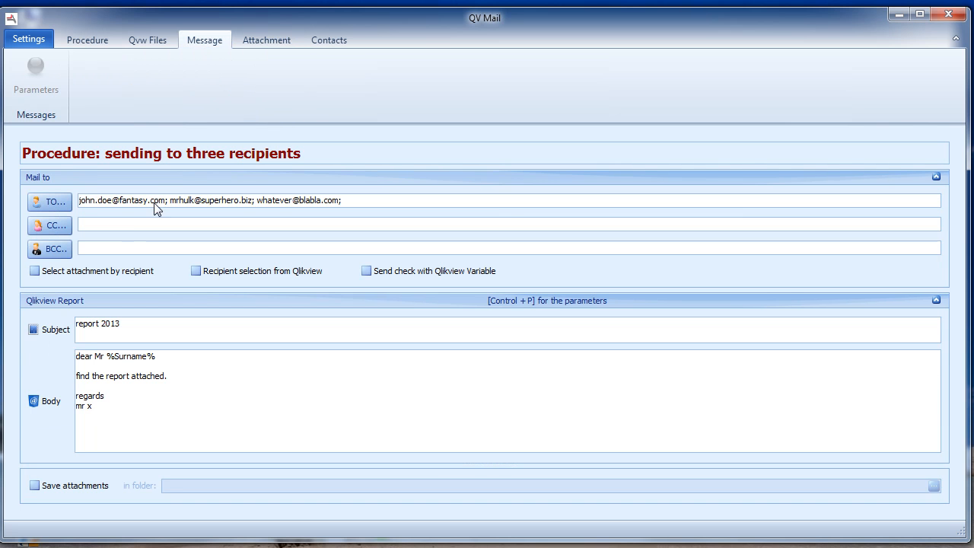
{"action": "left_click", "coordinate": [263, 42]}
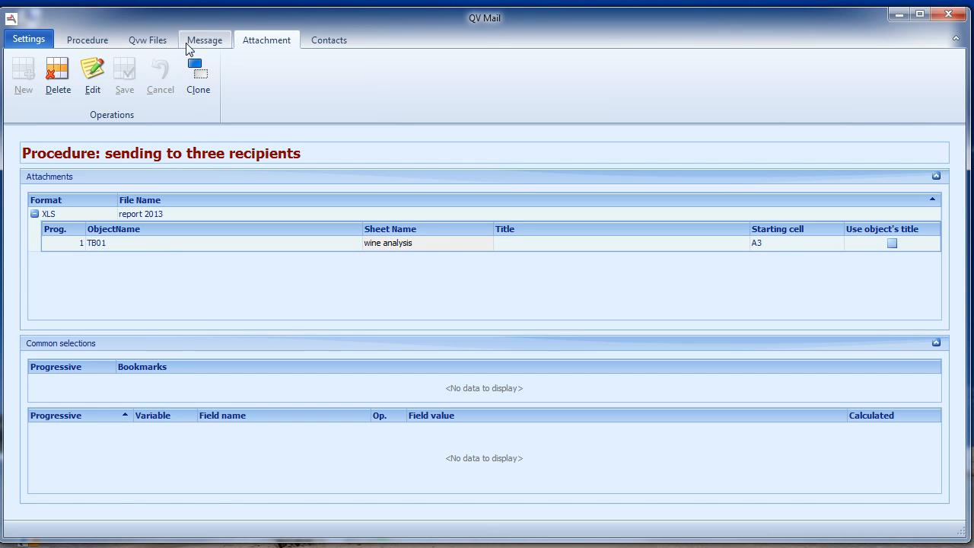
{"action": "left_click", "coordinate": [102, 391]}
{"action": "left_click", "coordinate": [23, 72]}
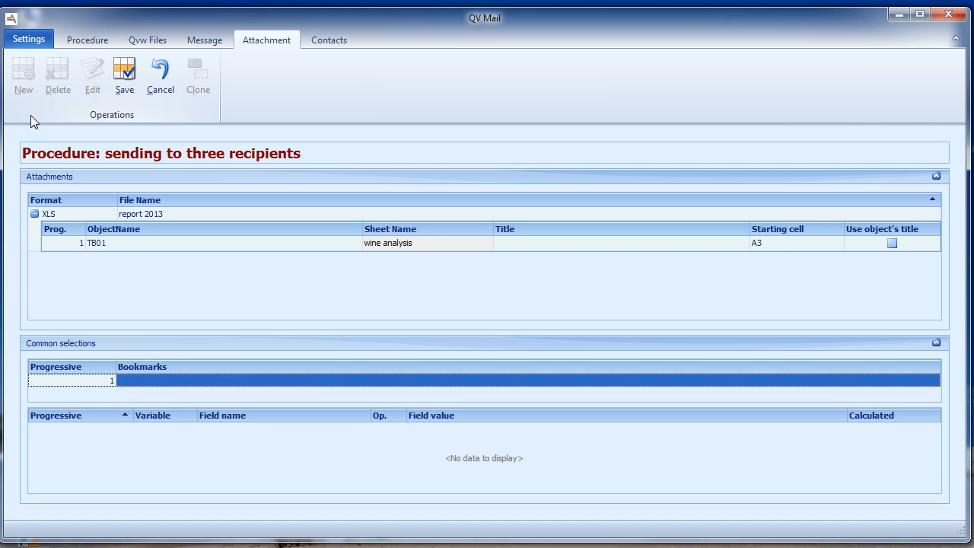
{"action": "left_click", "coordinate": [316, 379]}
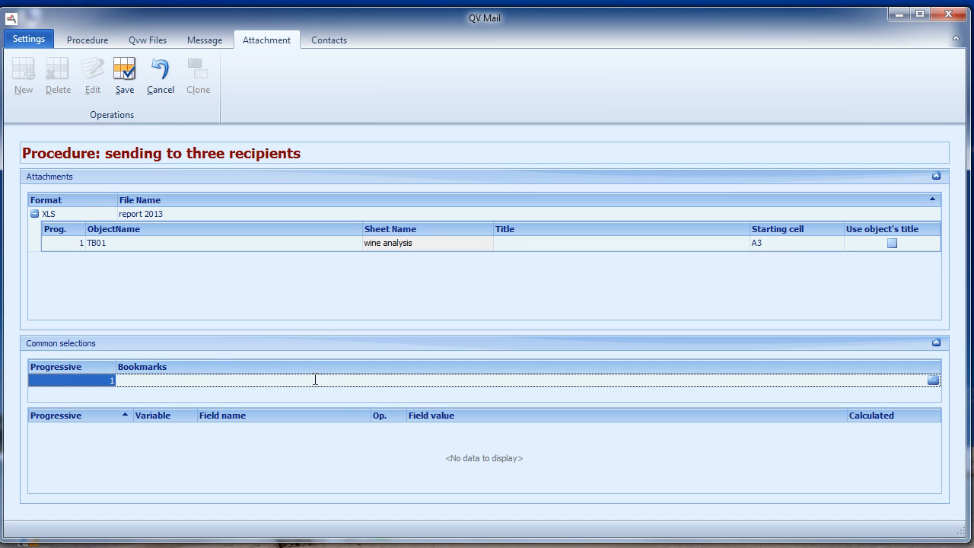
Add a field-based common selection for the attachment and choose the QlikView field citric acid.
{"action": "left_click", "coordinate": [133, 437]}
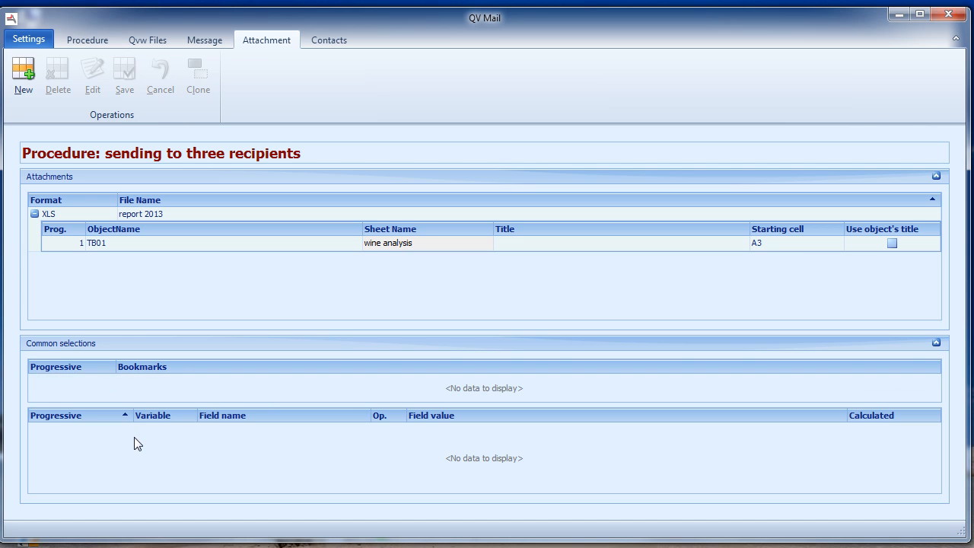
{"action": "left_click", "coordinate": [23, 72]}
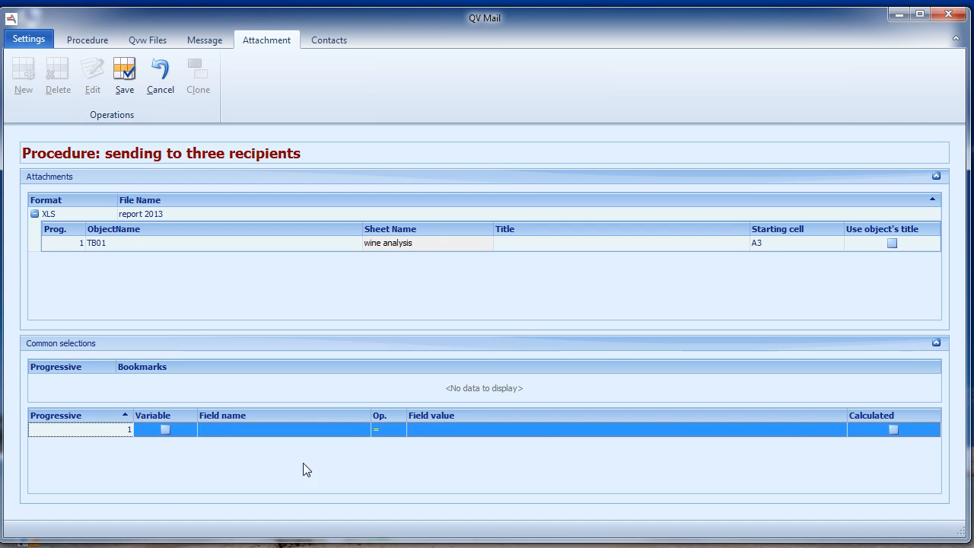
{"action": "left_click", "coordinate": [241, 431]}
{"action": "left_click", "coordinate": [363, 430]}
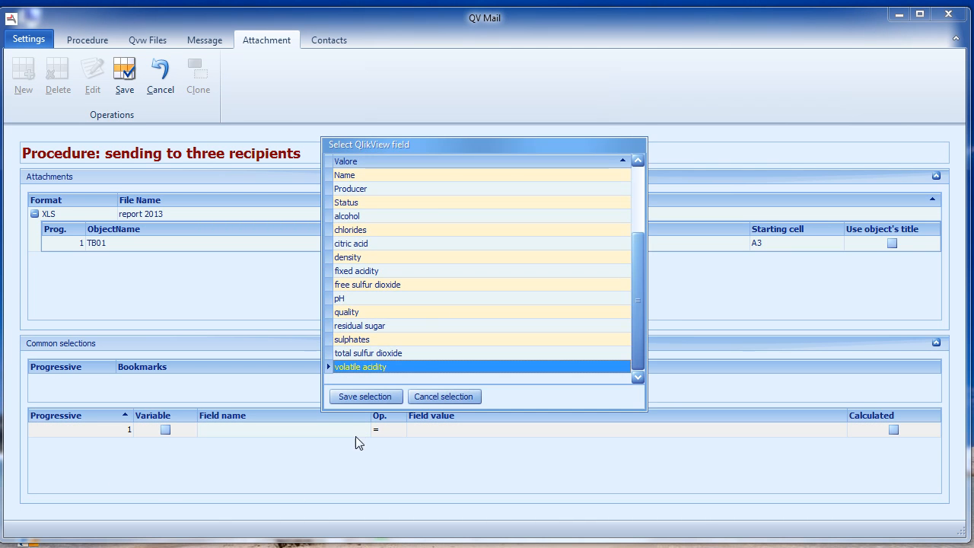
{"action": "left_click_drag", "start_coordinate": [641, 288], "coordinate": [593, 211]}
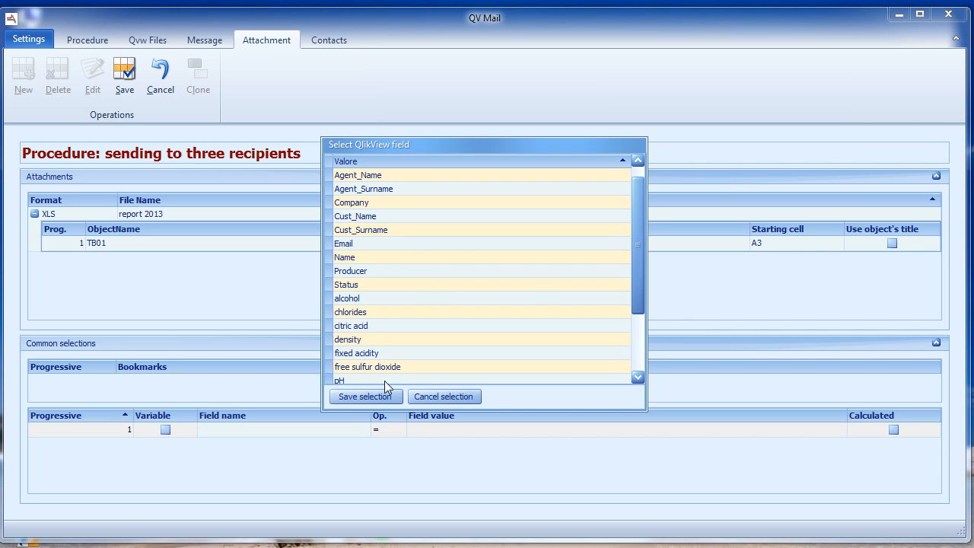
{"action": "left_click", "coordinate": [354, 327]}
{"action": "left_click", "coordinate": [364, 396]}
Set the citric acid selection's operator to < and its field value to 258,00, and save it.
{"action": "left_click", "coordinate": [394, 431]}
{"action": "left_click", "coordinate": [397, 430]}
{"action": "left_click", "coordinate": [396, 452]}
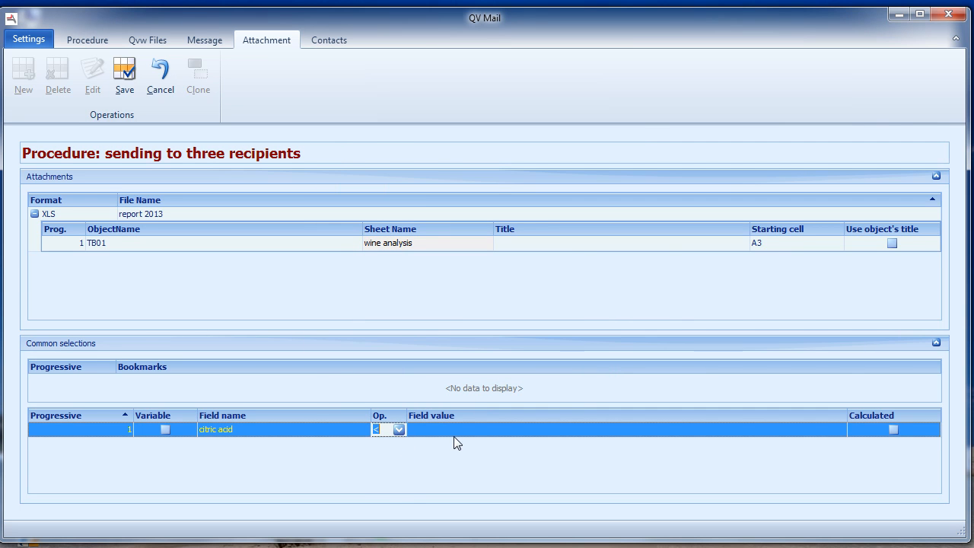
{"action": "left_click", "coordinate": [508, 430]}
{"action": "left_click", "coordinate": [839, 429]}
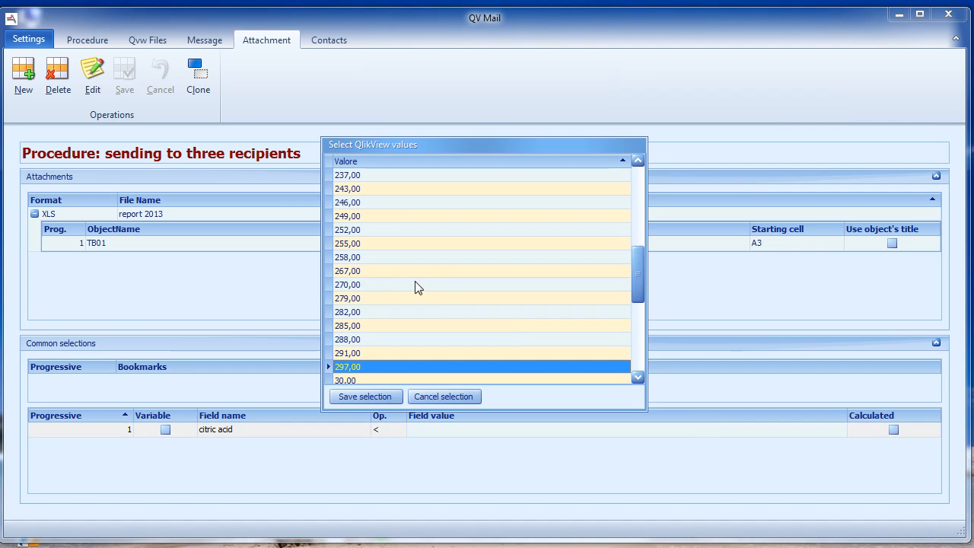
{"action": "left_click", "coordinate": [381, 257]}
{"action": "left_click", "coordinate": [365, 396]}
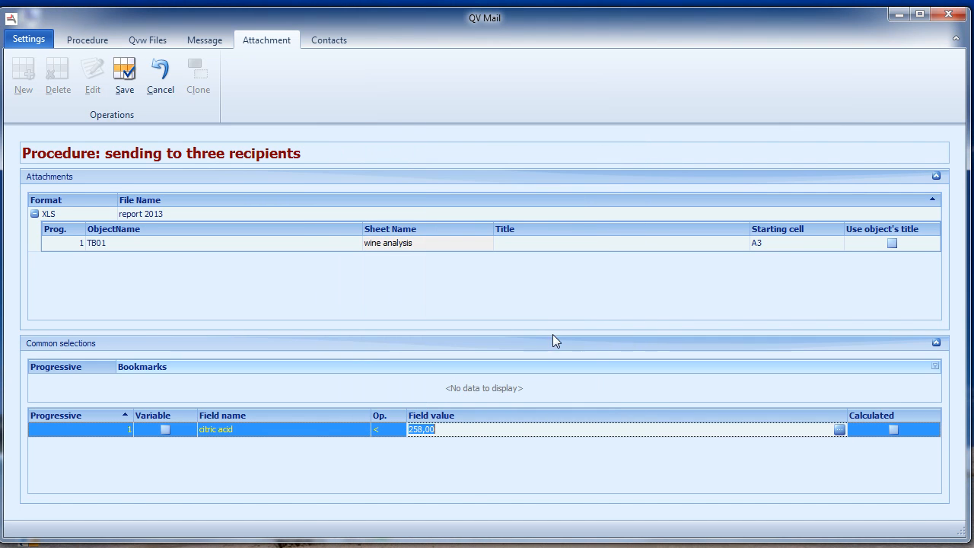
{"action": "left_click", "coordinate": [447, 463]}
{"action": "left_click", "coordinate": [124, 76]}
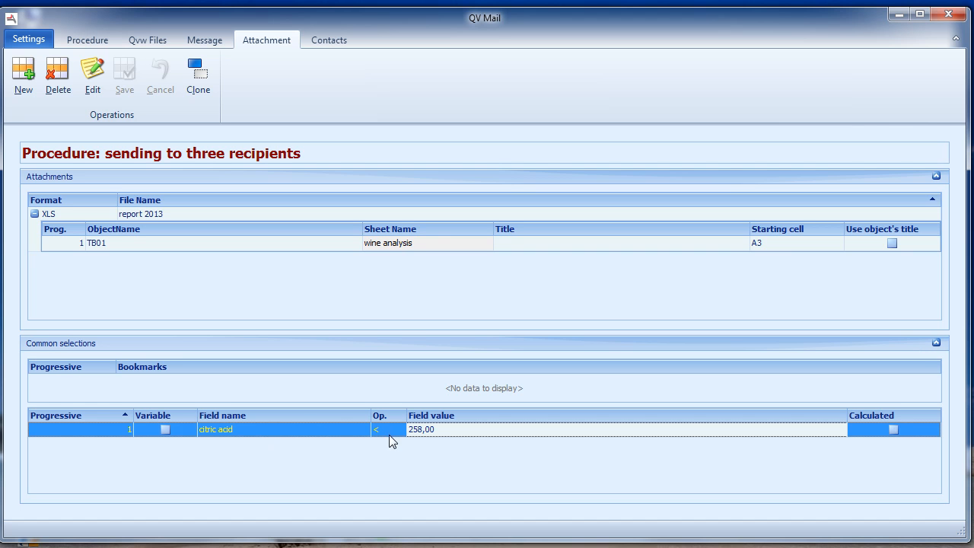
Enable attachment selection by recipient in the message's mailing options.
{"action": "left_click", "coordinate": [203, 42]}
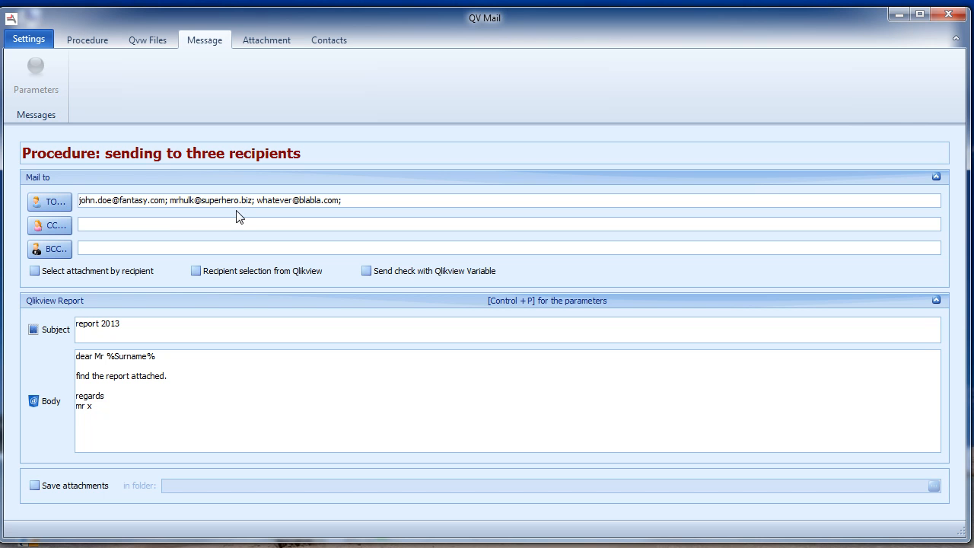
{"action": "left_click", "coordinate": [197, 271]}
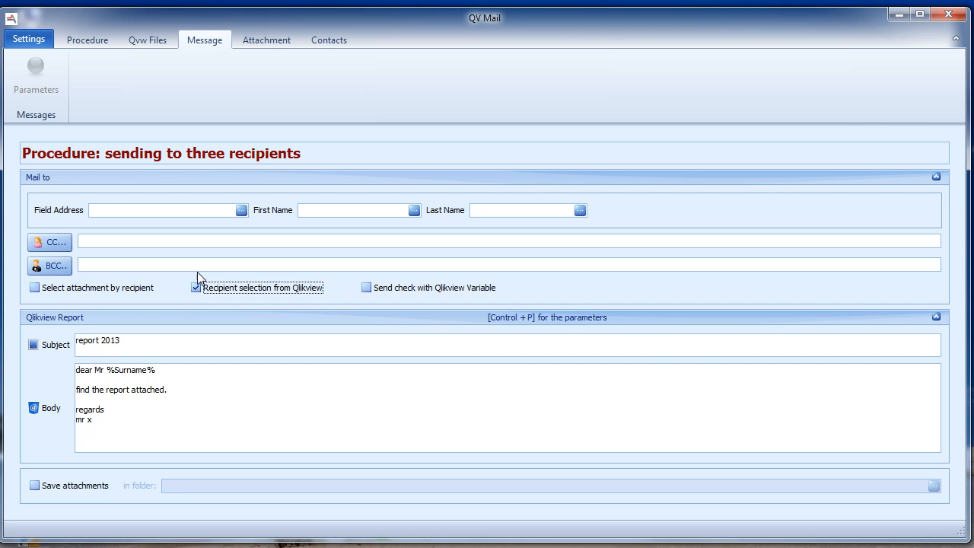
{"action": "left_click", "coordinate": [36, 289]}
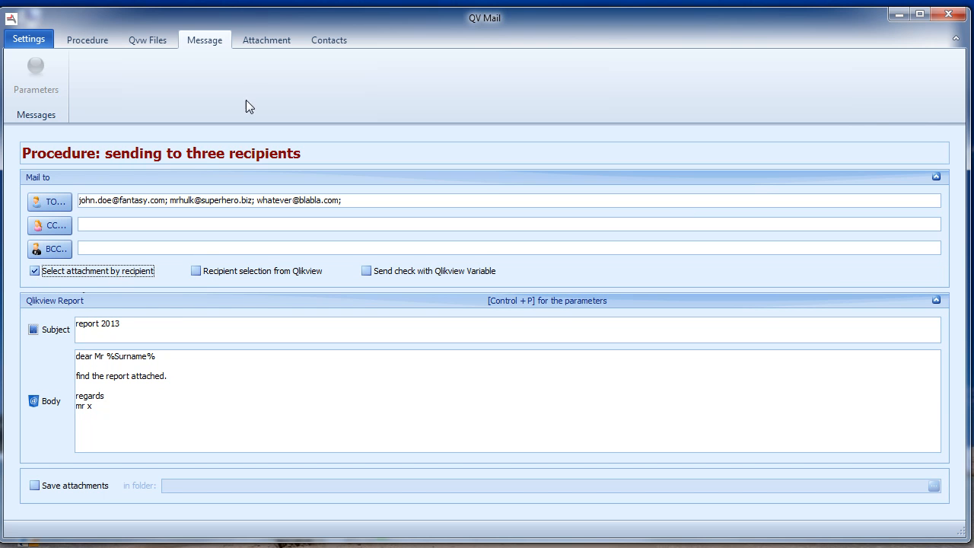
Choose the QlikView field alcohol for the Fantasy com recipient's own attachment selection.
{"action": "left_click", "coordinate": [249, 41]}
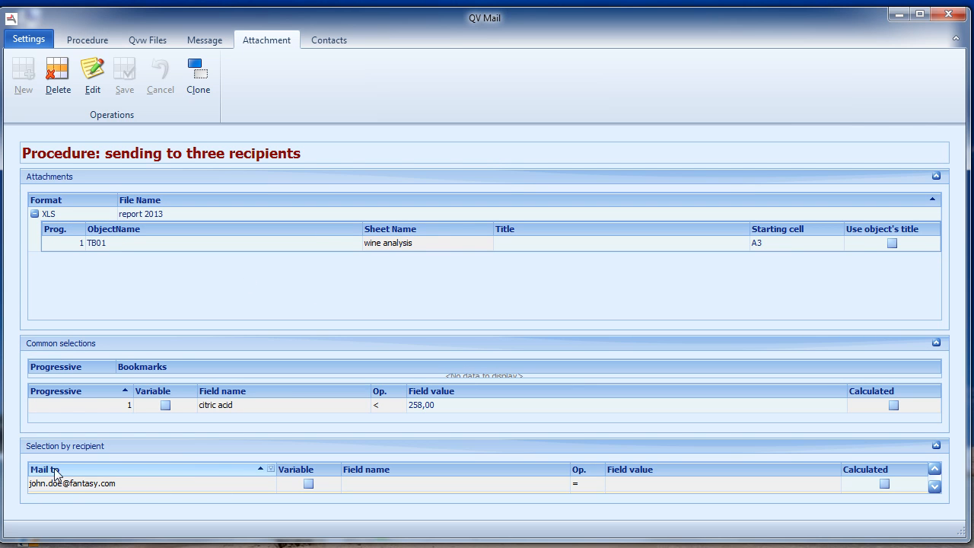
{"action": "left_click", "coordinate": [269, 485]}
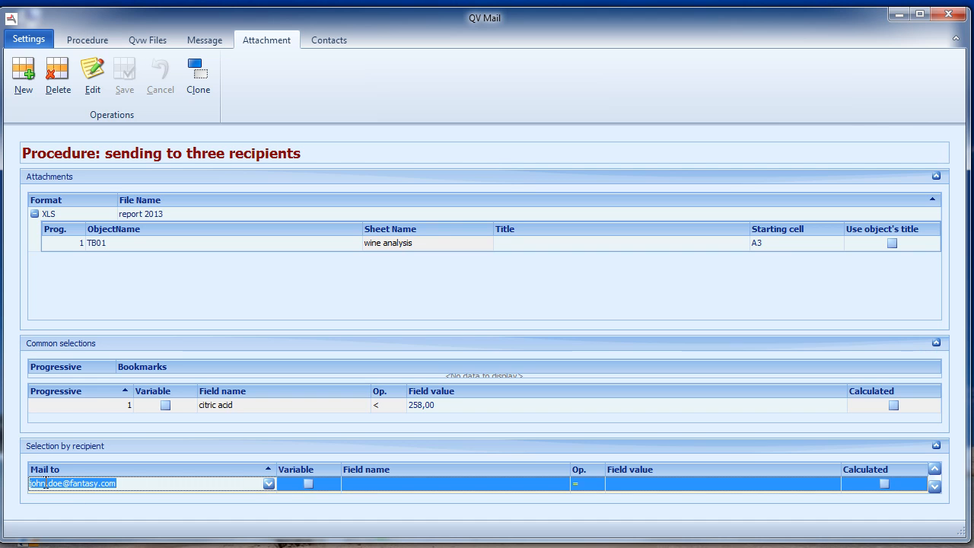
{"action": "left_click", "coordinate": [371, 486]}
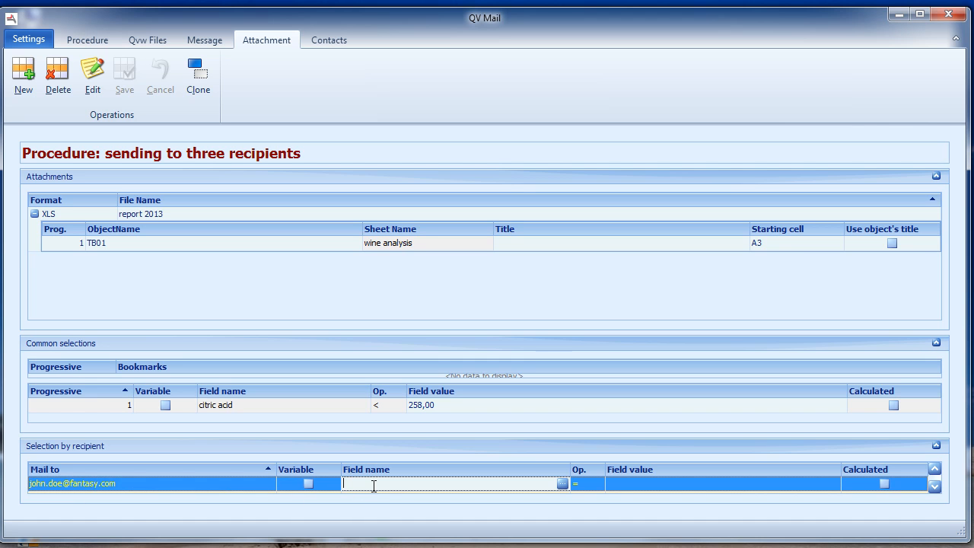
{"action": "left_click", "coordinate": [562, 484]}
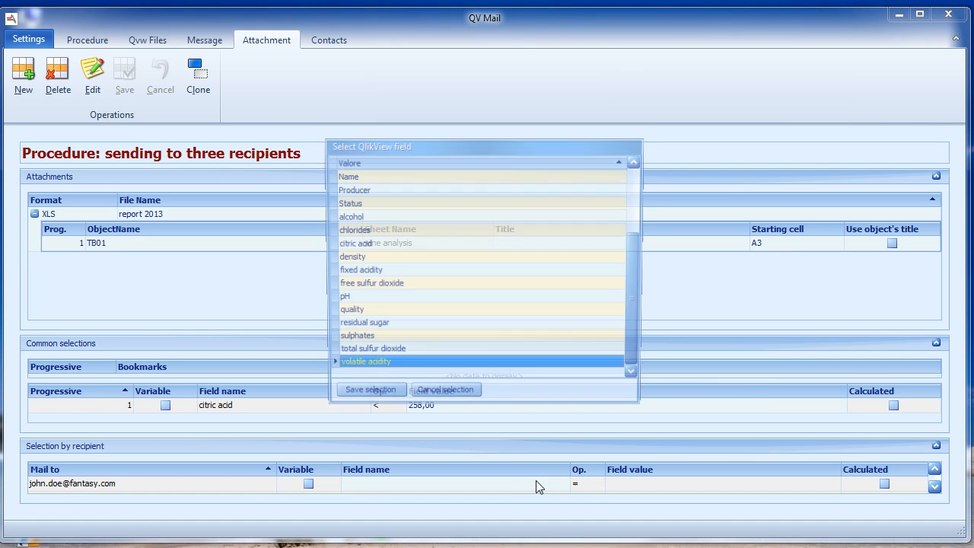
{"action": "scroll", "coordinate": [630, 244], "scroll_direction": "up", "scroll_amount": 3}
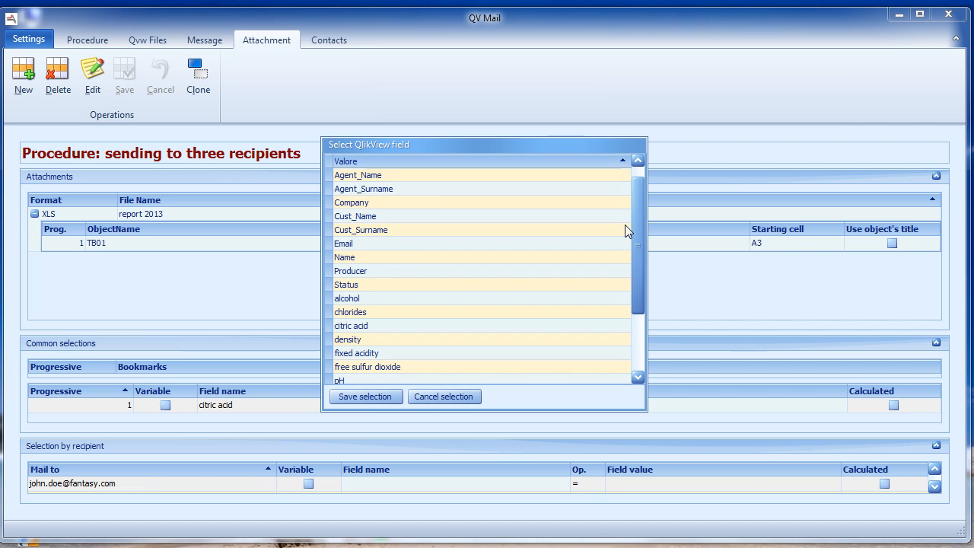
{"action": "left_click", "coordinate": [361, 298]}
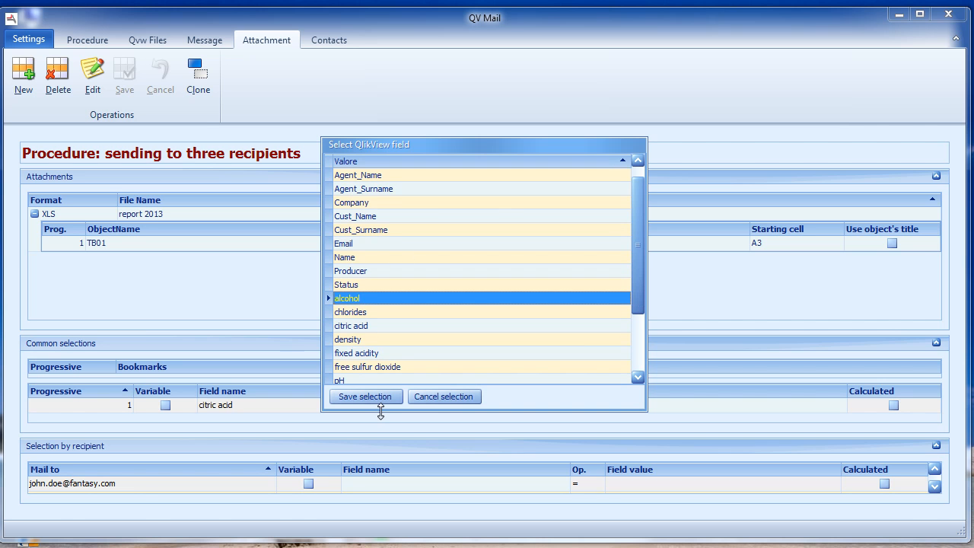
{"action": "left_click", "coordinate": [371, 397]}
Set the Fantasy com recipient's alcohol selection to less than 100 and mark the value as calculated.
{"action": "left_click", "coordinate": [585, 484]}
{"action": "left_click", "coordinate": [597, 484]}
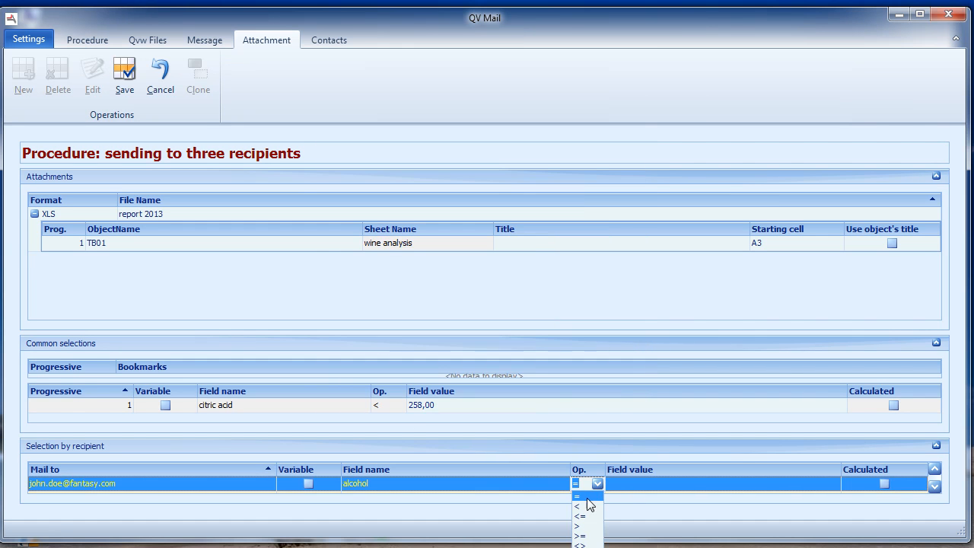
{"action": "left_click", "coordinate": [585, 505]}
{"action": "left_click", "coordinate": [659, 485]}
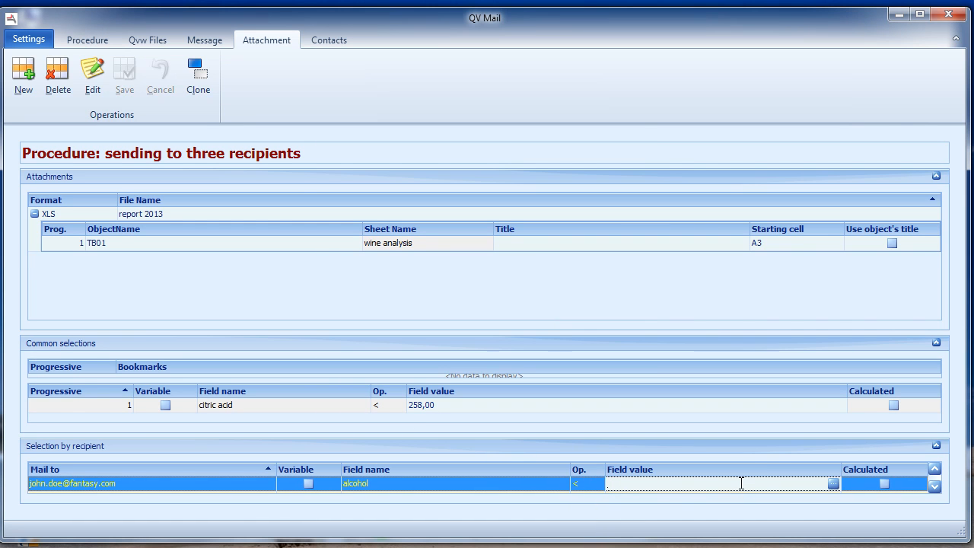
{"action": "type", "text": "100"}
{"action": "left_click", "coordinate": [883, 483]}
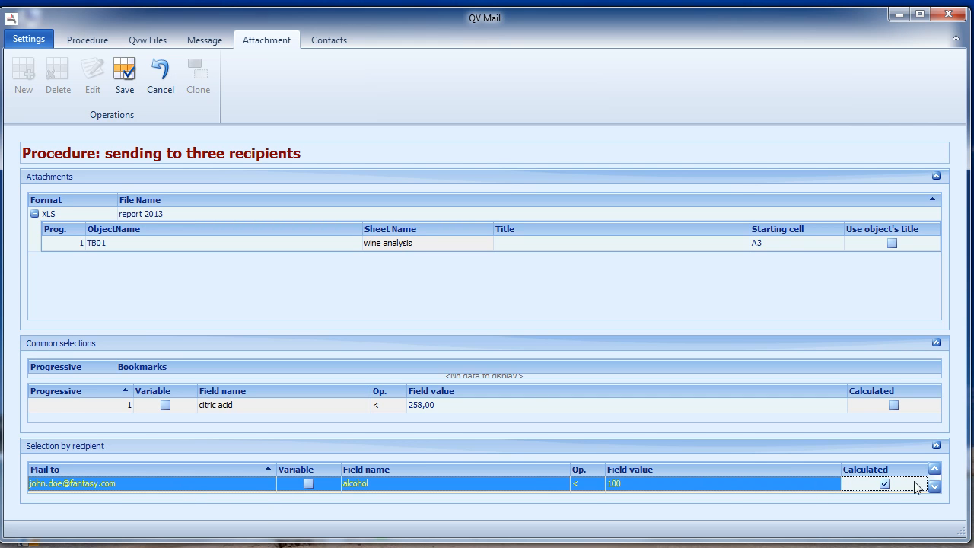
Choose the QlikView field alcohol for the Blabla com recipient's own attachment selection.
{"action": "left_click", "coordinate": [934, 486]}
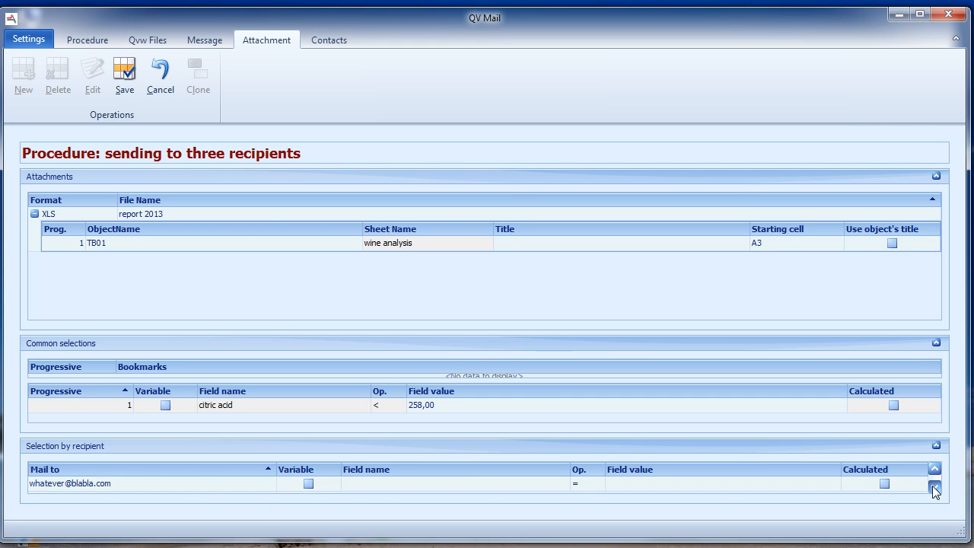
{"action": "left_click", "coordinate": [267, 484]}
{"action": "left_click", "coordinate": [269, 484]}
{"action": "left_click", "coordinate": [268, 485]}
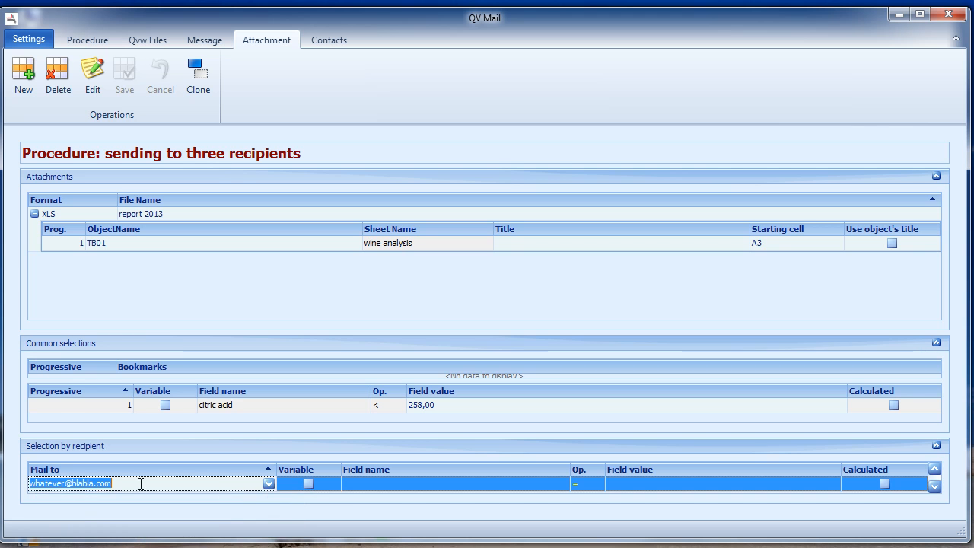
{"action": "left_click", "coordinate": [376, 487]}
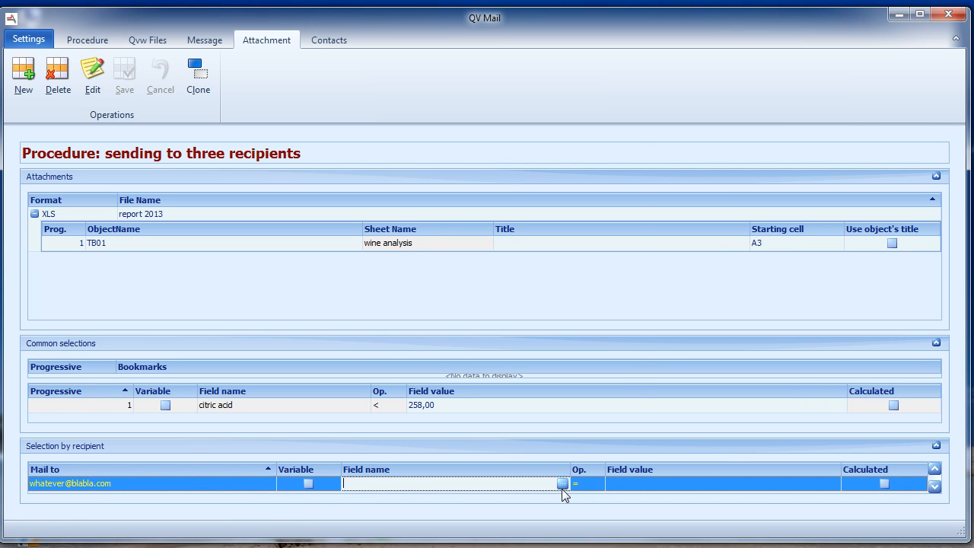
{"action": "left_click", "coordinate": [563, 484]}
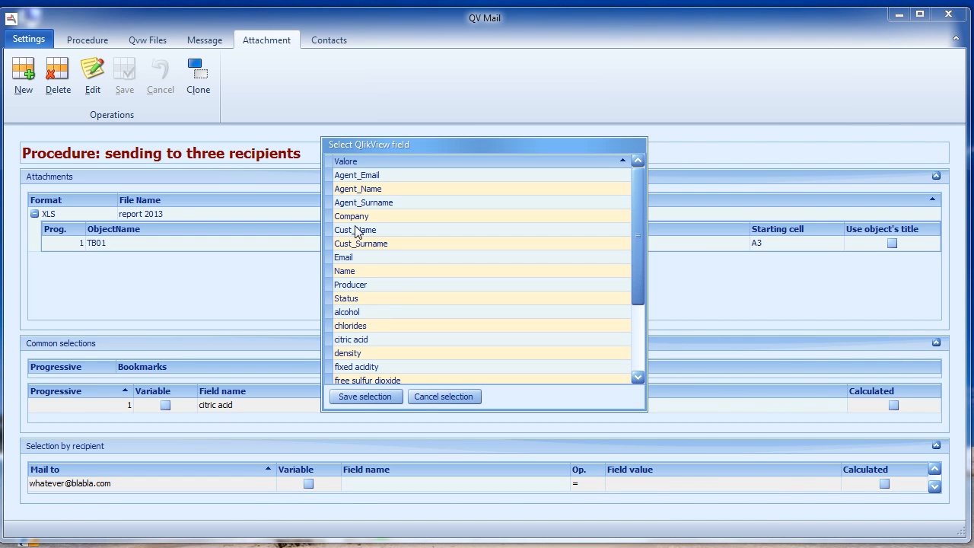
{"action": "left_click", "coordinate": [373, 311]}
{"action": "left_click", "coordinate": [376, 396]}
Set the Blabla com recipient's alcohol selection to greater than 100, mark the value as calculated, and save it.
{"action": "left_click", "coordinate": [587, 485]}
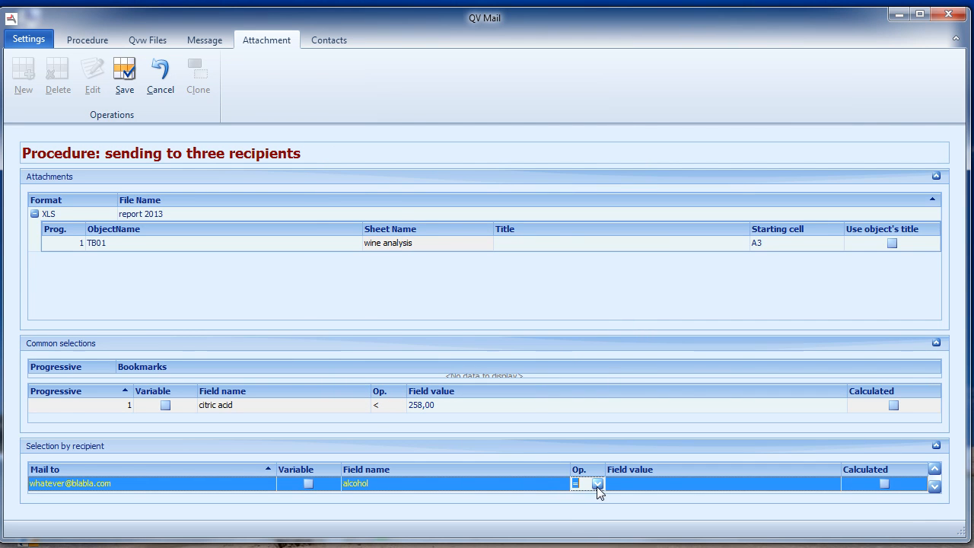
{"action": "left_click", "coordinate": [597, 484]}
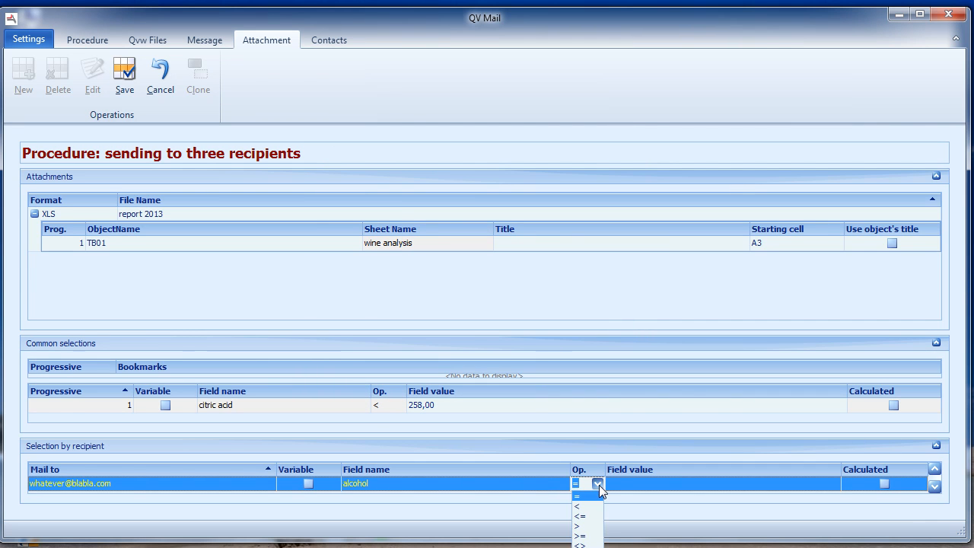
{"action": "left_click", "coordinate": [580, 525]}
{"action": "left_click", "coordinate": [639, 484]}
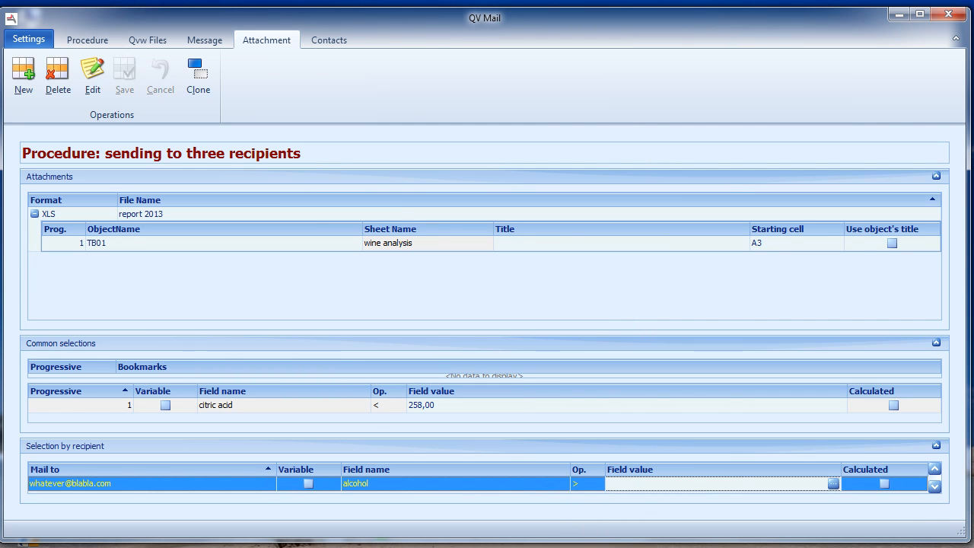
{"action": "type", "text": "100"}
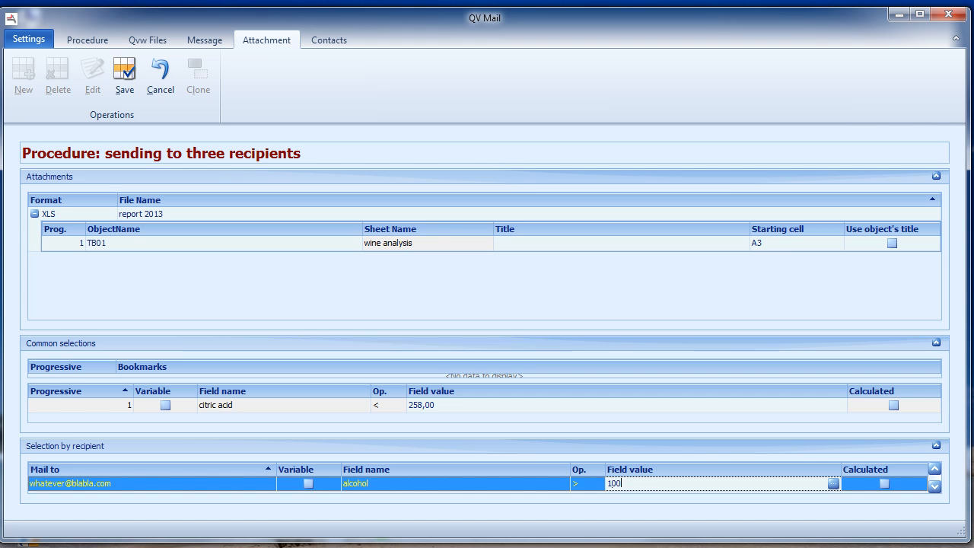
{"action": "left_click", "coordinate": [883, 483]}
{"action": "left_click", "coordinate": [125, 81]}
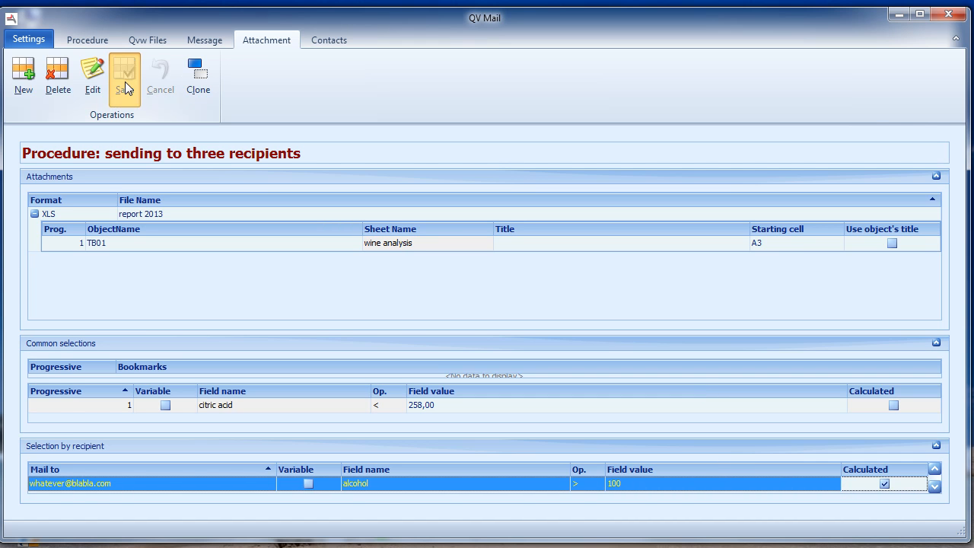
Review the procedure and the attachment selections entered for the individual recipients.
{"action": "left_click", "coordinate": [87, 50]}
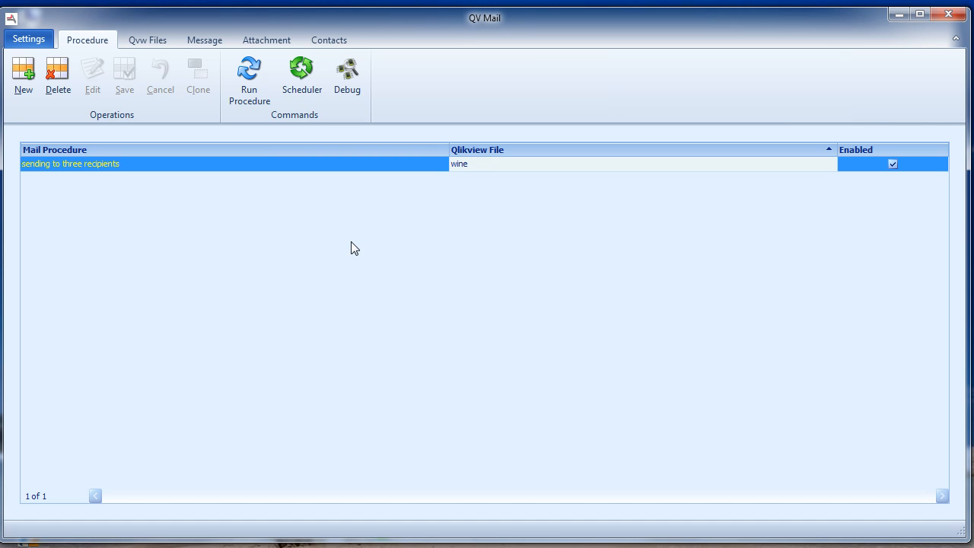
{"action": "left_click", "coordinate": [255, 43]}
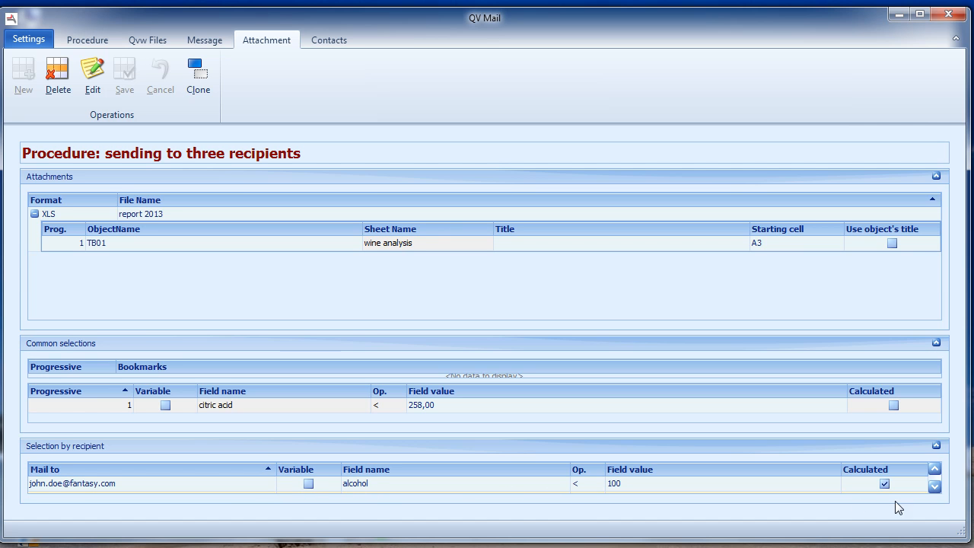
{"action": "left_click", "coordinate": [932, 487]}
{"action": "left_click", "coordinate": [935, 487]}
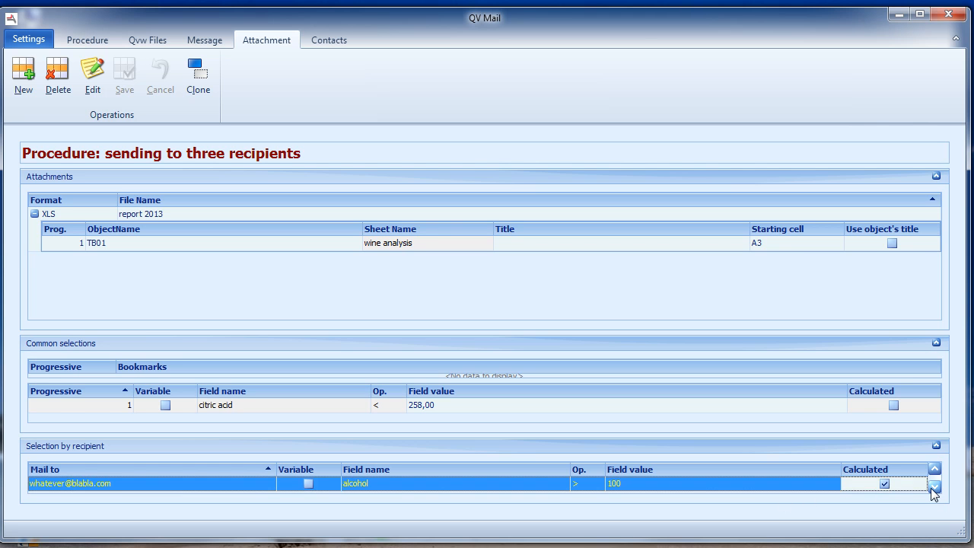
Enable debug mode and turn on saving the message's attachments in the Demo folder.
{"action": "left_click", "coordinate": [71, 42]}
{"action": "left_click", "coordinate": [345, 90]}
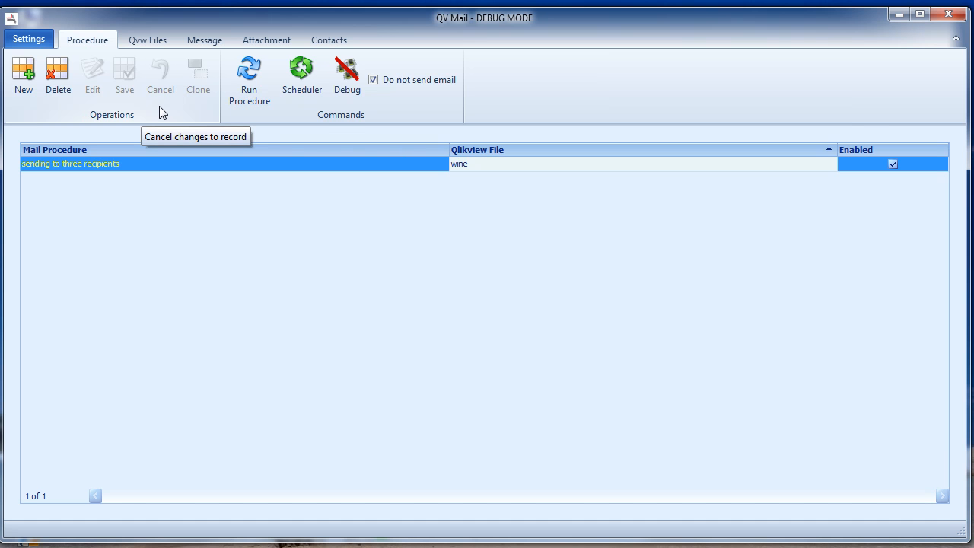
{"action": "left_click", "coordinate": [203, 42]}
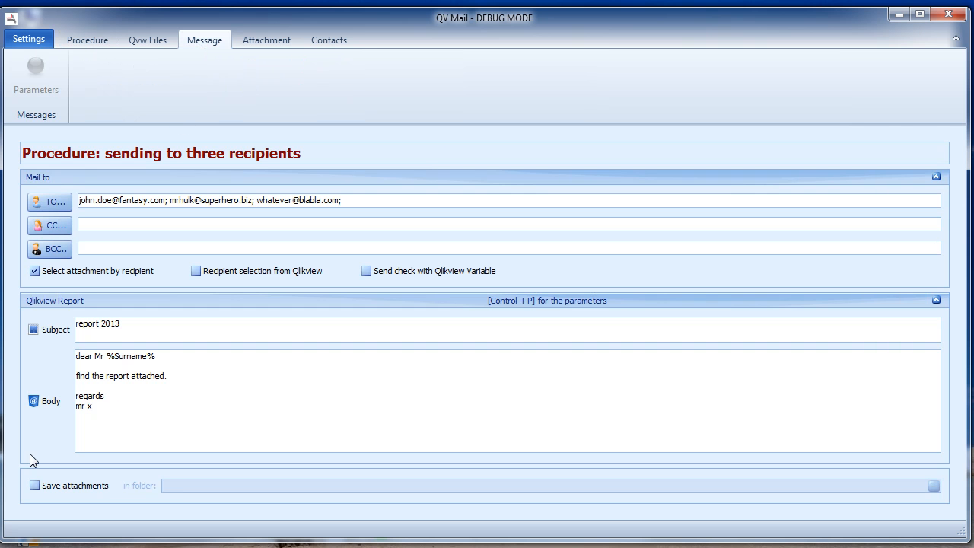
{"action": "left_click", "coordinate": [34, 487]}
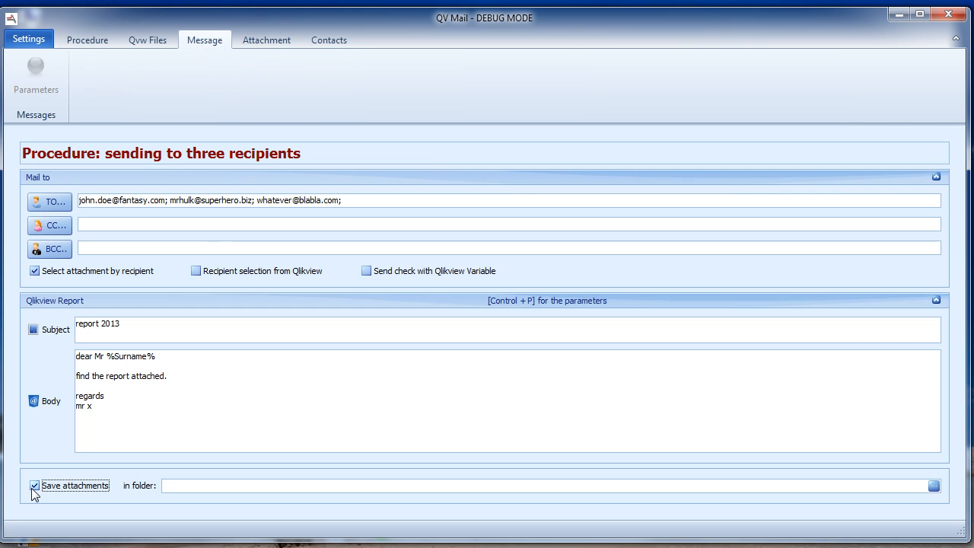
{"action": "left_click", "coordinate": [180, 487]}
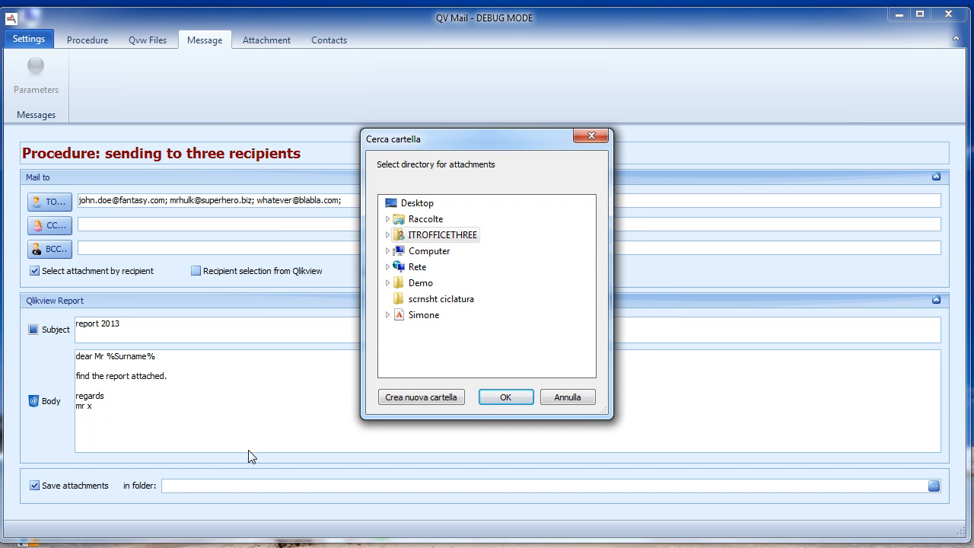
{"action": "left_click", "coordinate": [393, 283]}
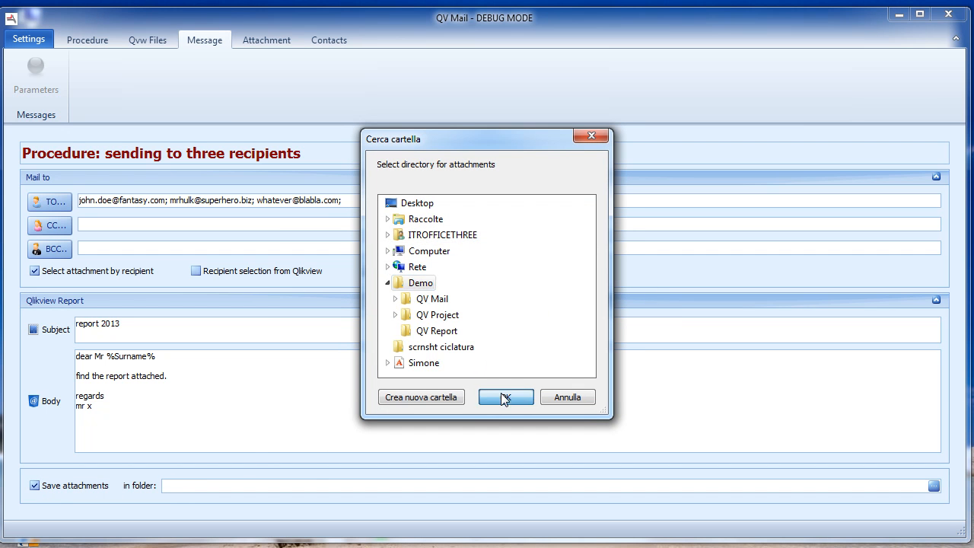
{"action": "left_click", "coordinate": [502, 399]}
Run the procedure sending to three recipients in debug mode, check the end of its log, and close the log.
{"action": "left_click", "coordinate": [76, 39]}
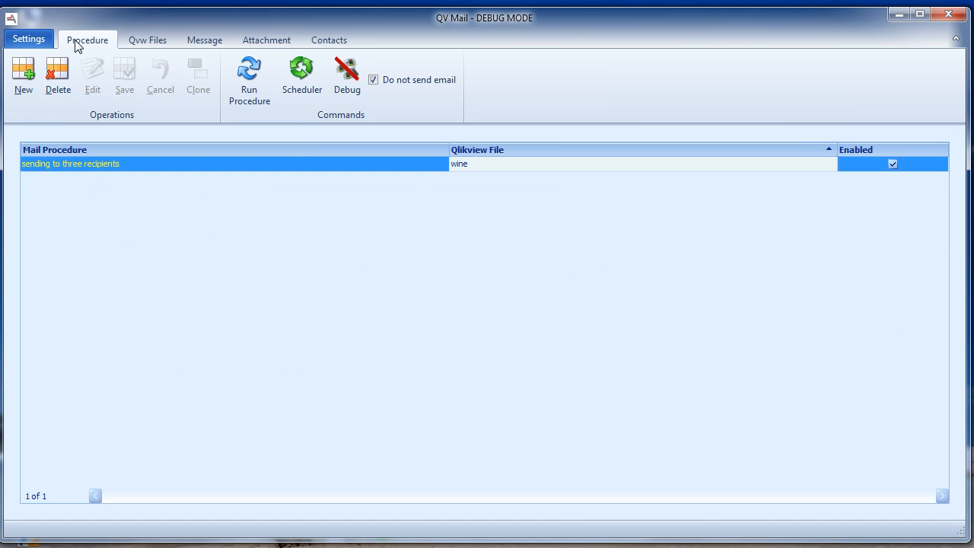
{"action": "left_click", "coordinate": [249, 76]}
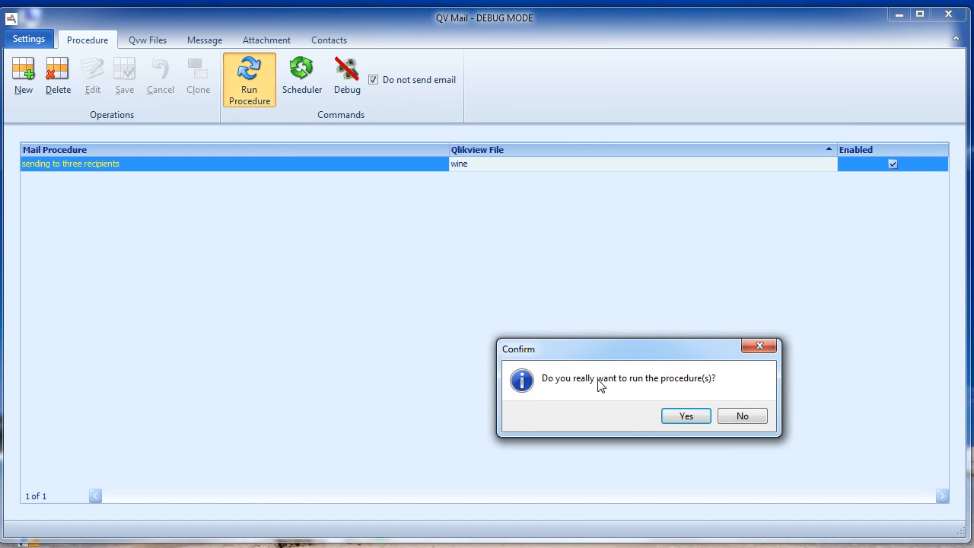
{"action": "left_click", "coordinate": [685, 417]}
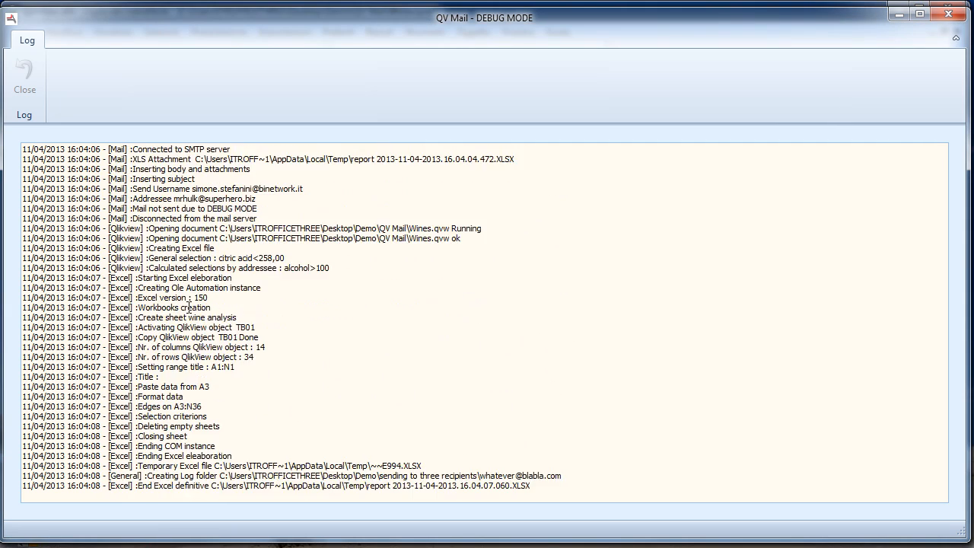
{"action": "left_click_drag", "start_coordinate": [145, 490], "coordinate": [340, 491]}
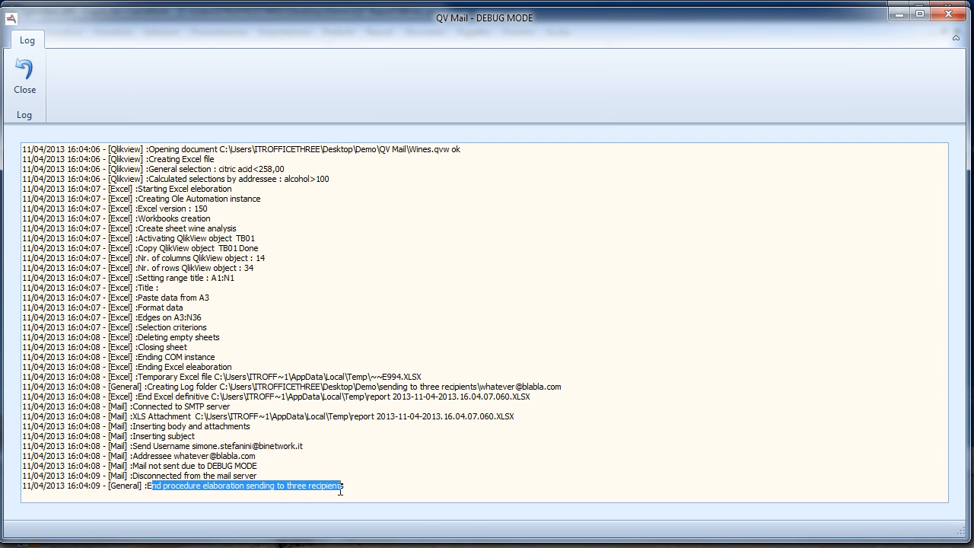
{"action": "left_click", "coordinate": [20, 74]}
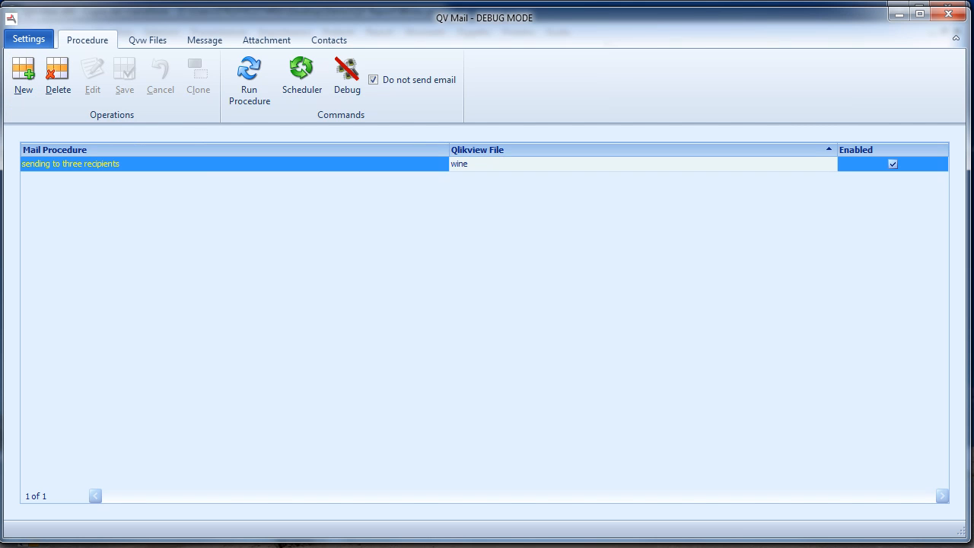
Switch to Windows Explorer and open the Excel report in the Fantasy com recipient's folder under sending to three recipients.
{"action": "key", "text": "alt+Tab"}
{"action": "double_click", "coordinate": [394, 198]}
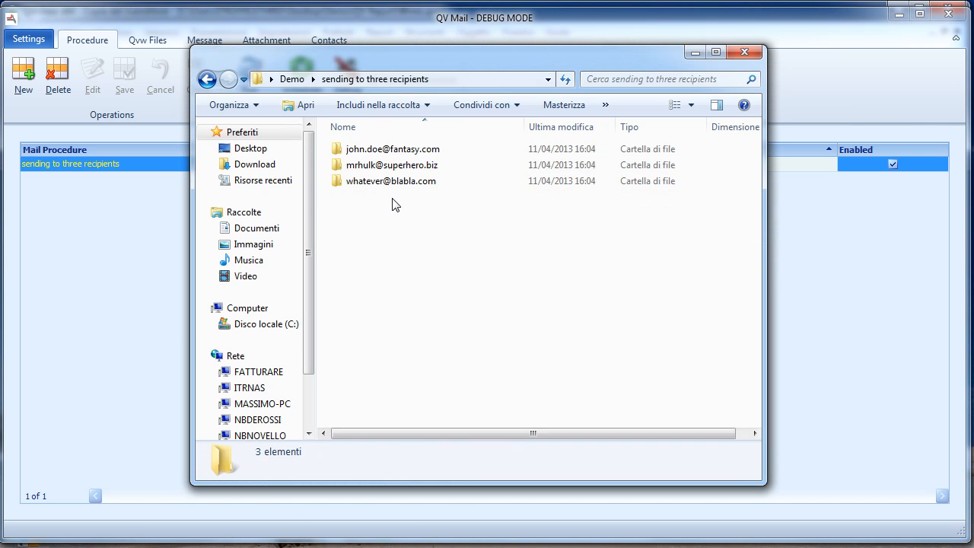
{"action": "double_click", "coordinate": [402, 154]}
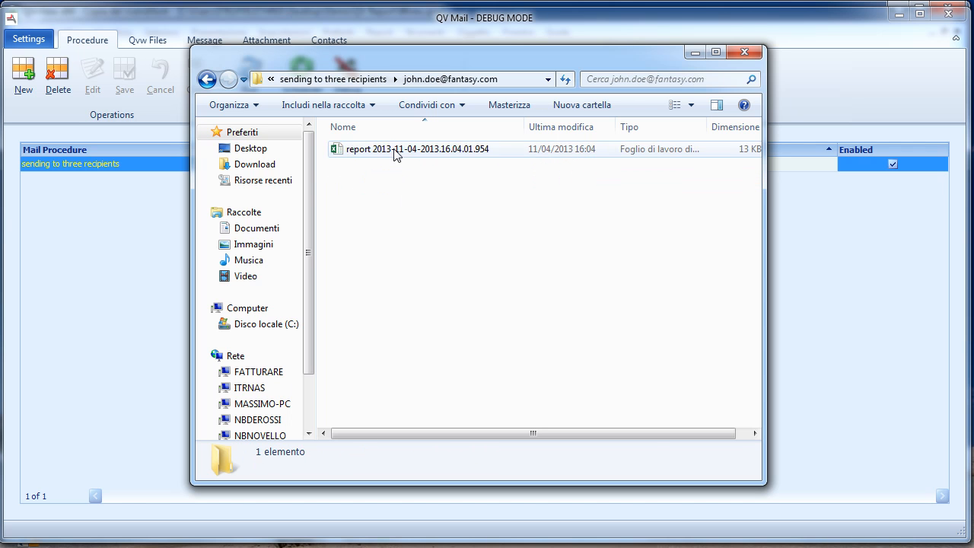
{"action": "double_click", "coordinate": [394, 150]}
Examine the Fantasy com report's alcohol column and the selections listed below the table, and return to the report folder.
{"action": "scroll", "coordinate": [433, 277], "scroll_direction": "down", "scroll_amount": 1}
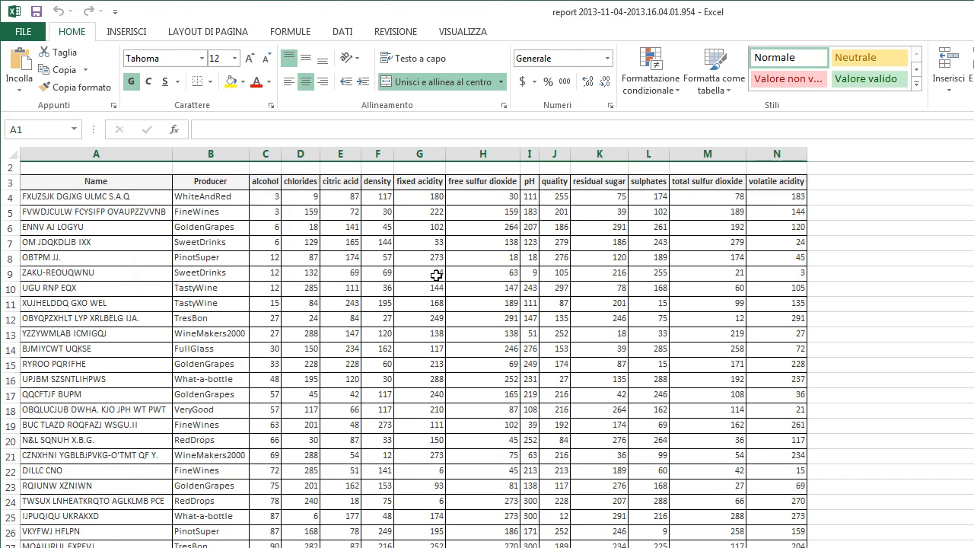
{"action": "scroll", "coordinate": [431, 280], "scroll_direction": "down", "scroll_amount": 1}
{"action": "scroll", "coordinate": [426, 285], "scroll_direction": "up", "scroll_amount": 2}
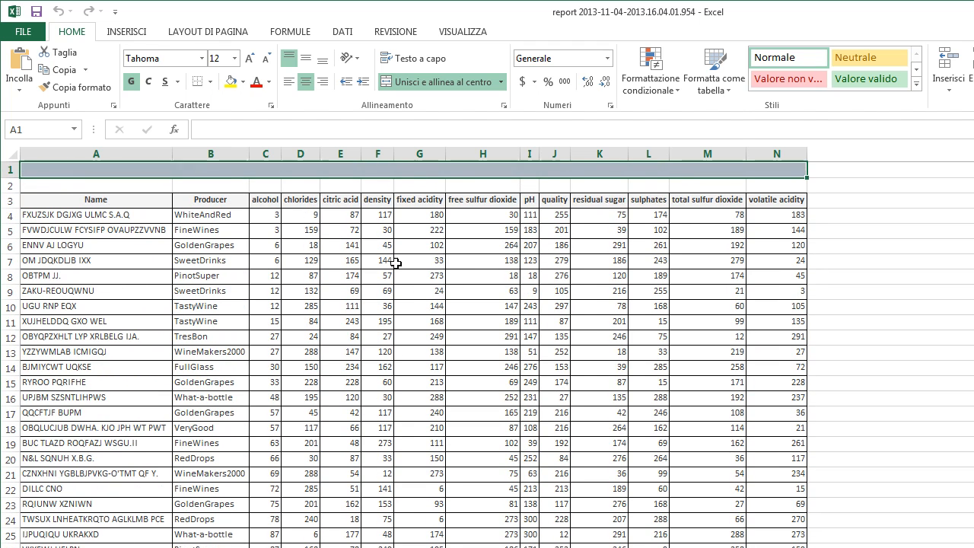
{"action": "scroll", "coordinate": [403, 263], "scroll_direction": "down", "scroll_amount": 1}
{"action": "scroll", "coordinate": [371, 257], "scroll_direction": "down", "scroll_amount": 1}
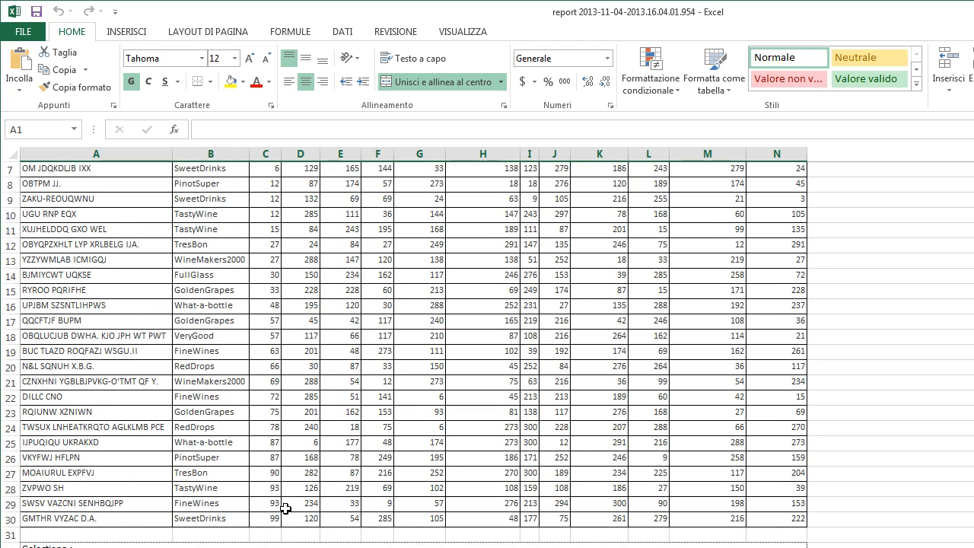
{"action": "scroll", "coordinate": [287, 504], "scroll_direction": "up", "scroll_amount": 2}
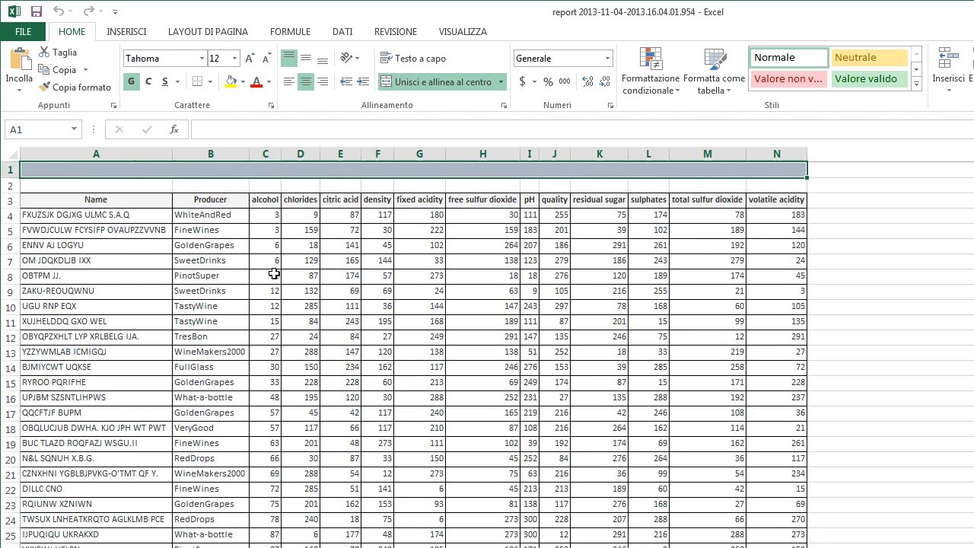
{"action": "left_click", "coordinate": [264, 154]}
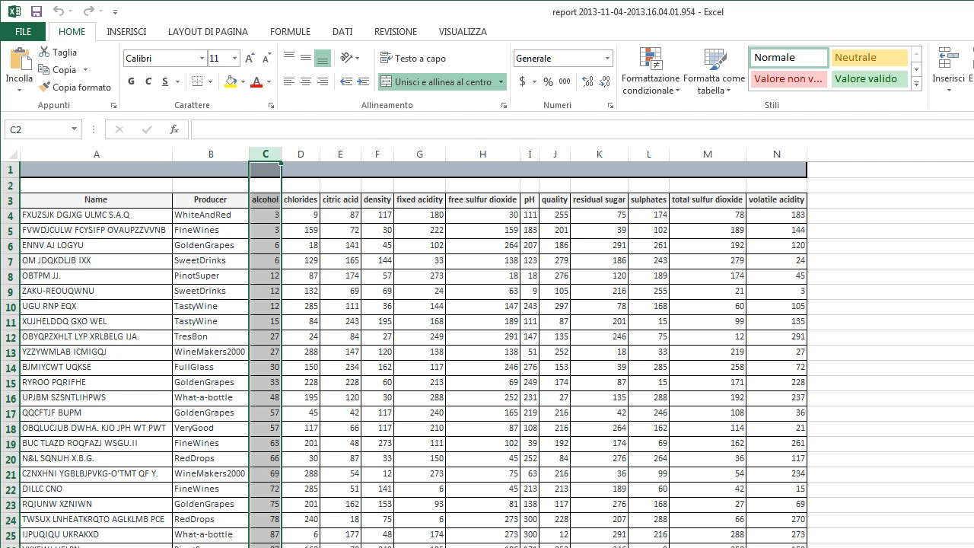
{"action": "scroll", "coordinate": [489, 353], "scroll_direction": "down", "scroll_amount": 1}
{"action": "scroll", "coordinate": [489, 354], "scroll_direction": "down", "scroll_amount": 1}
{"action": "scroll", "coordinate": [489, 354], "scroll_direction": "up", "scroll_amount": 1}
{"action": "scroll", "coordinate": [489, 354], "scroll_direction": "down", "scroll_amount": 1}
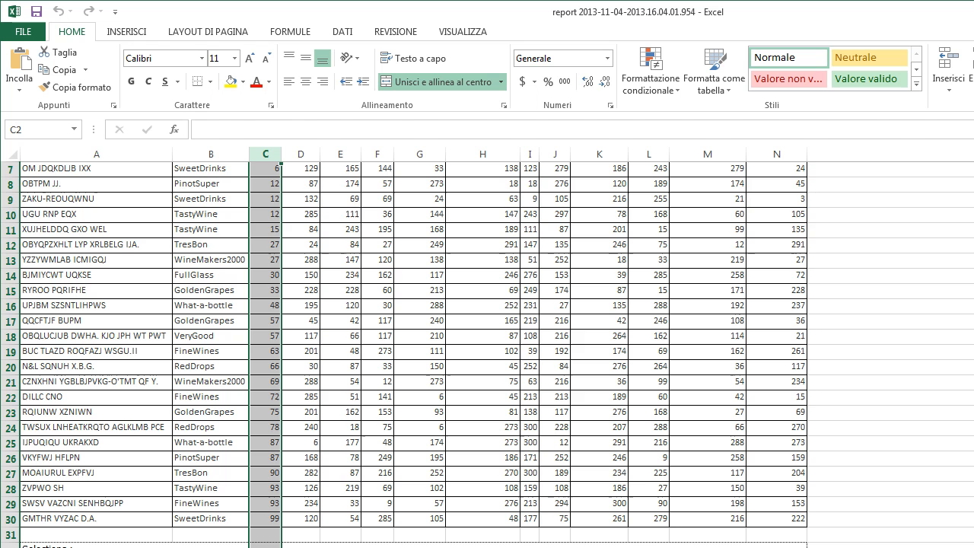
{"action": "scroll", "coordinate": [487, 353], "scroll_direction": "down", "scroll_amount": 2}
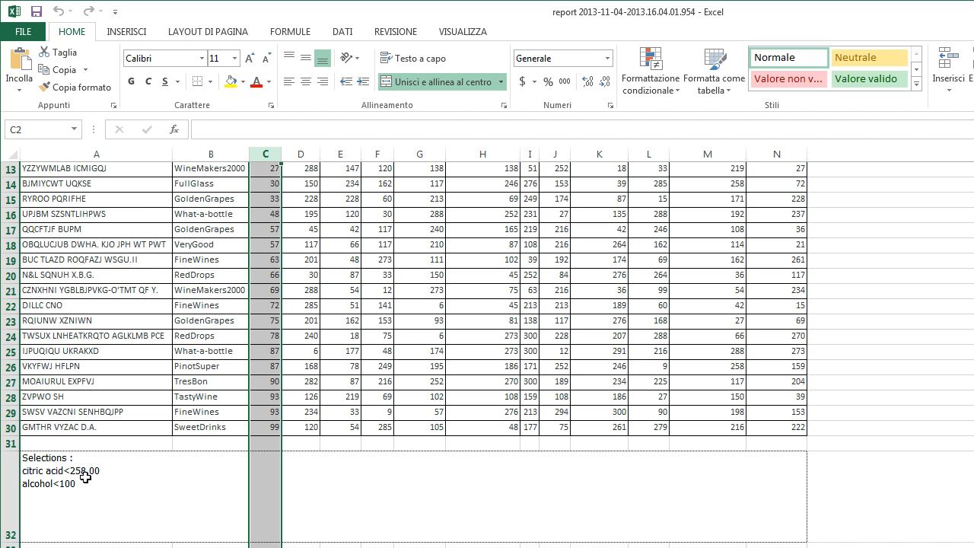
{"action": "scroll", "coordinate": [217, 482], "scroll_direction": "up", "scroll_amount": 3}
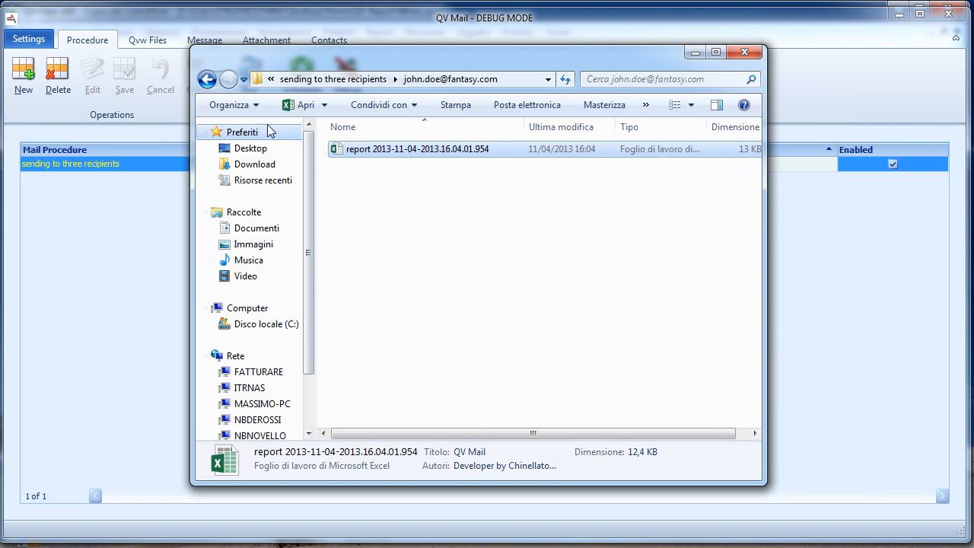
Open the Excel report in the Superhero biz recipient's folder under sending to three recipients.
{"action": "left_click", "coordinate": [206, 79]}
{"action": "double_click", "coordinate": [375, 165]}
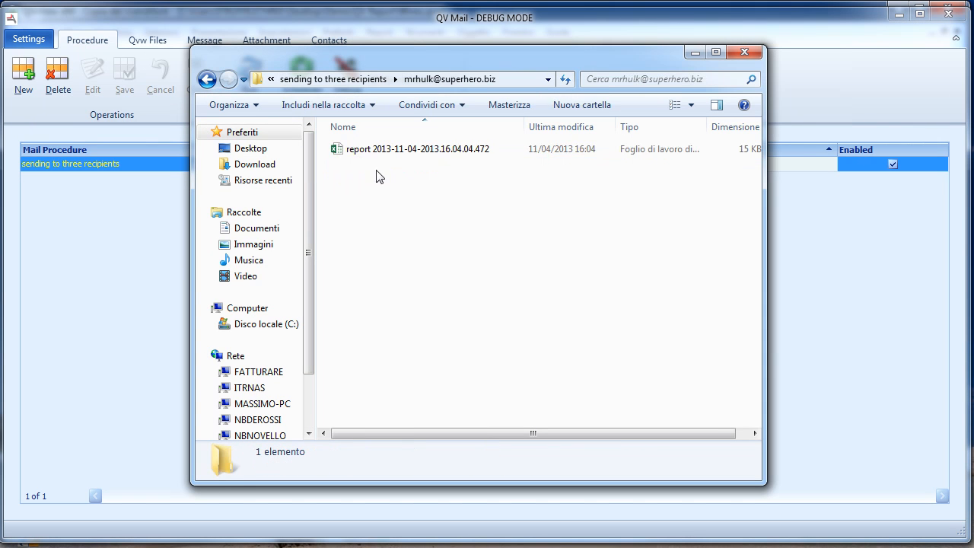
{"action": "left_click", "coordinate": [403, 158]}
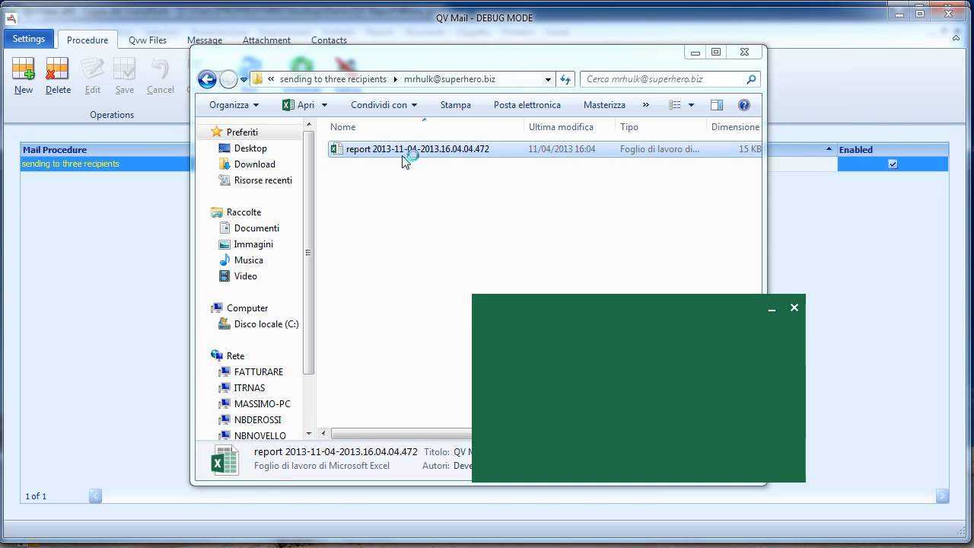
Examine the Superhero biz report's table, the selections listed below it, and the citric acid column, and return to the report folder.
{"action": "scroll", "coordinate": [297, 282], "scroll_direction": "down", "scroll_amount": 9}
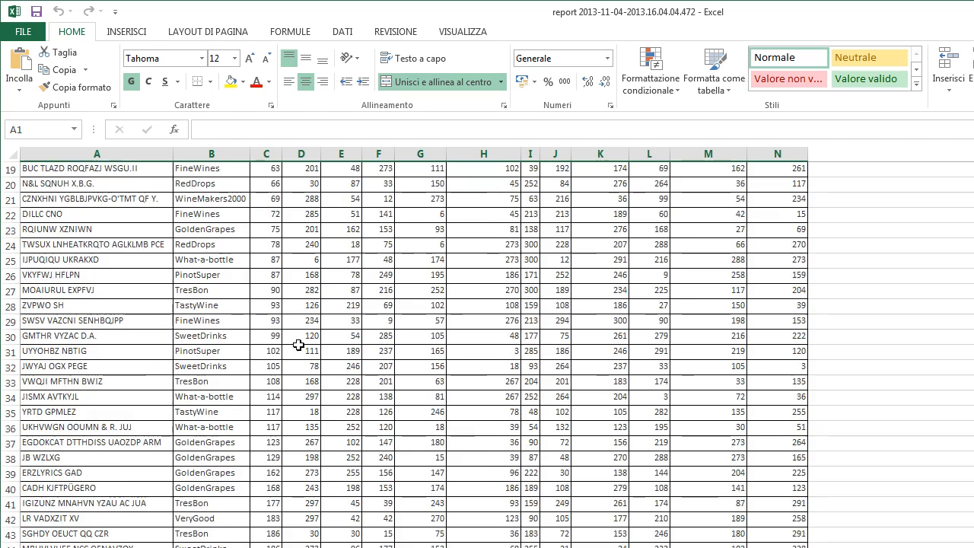
{"action": "scroll", "coordinate": [282, 470], "scroll_direction": "up", "scroll_amount": 7}
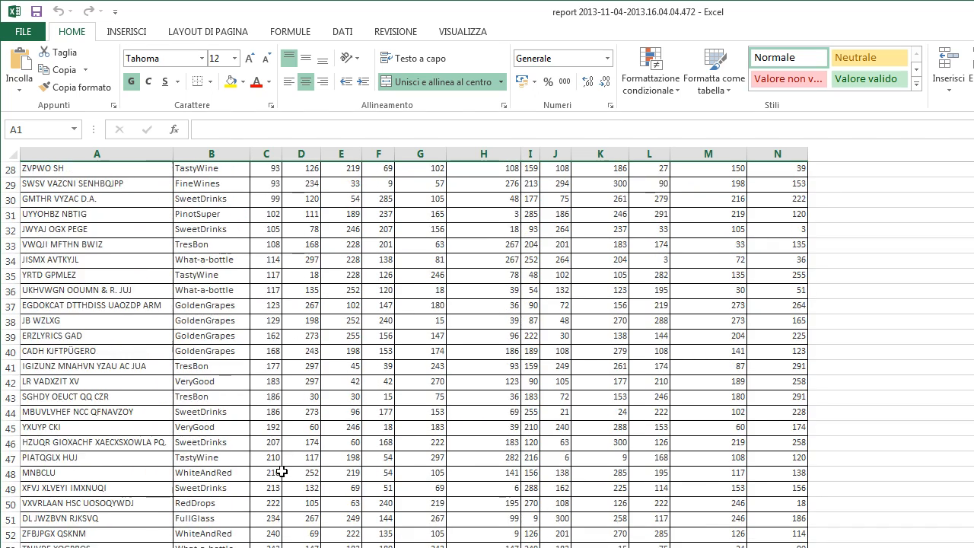
{"action": "scroll", "coordinate": [283, 461], "scroll_direction": "down", "scroll_amount": 13}
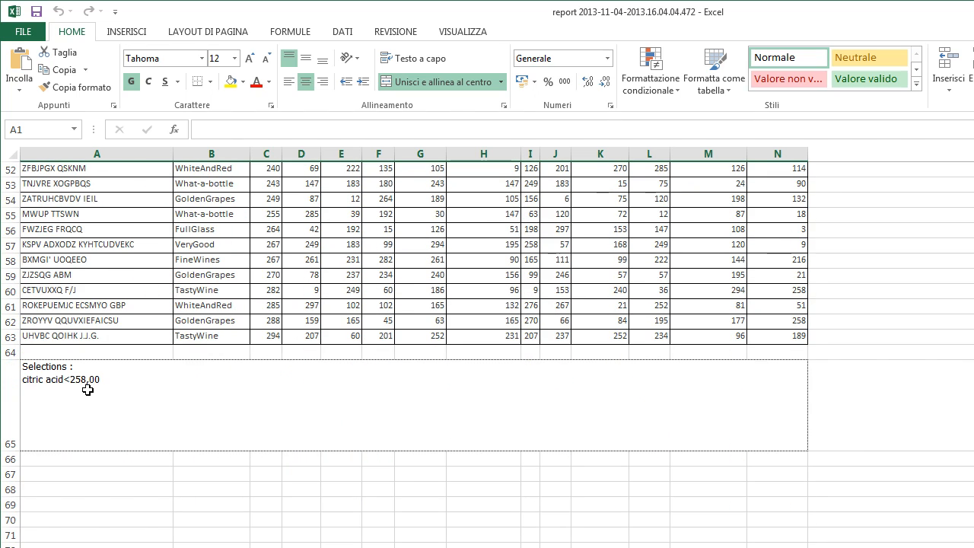
{"action": "scroll", "coordinate": [88, 389], "scroll_direction": "up", "scroll_amount": 8}
{"action": "scroll", "coordinate": [343, 356], "scroll_direction": "up", "scroll_amount": 9}
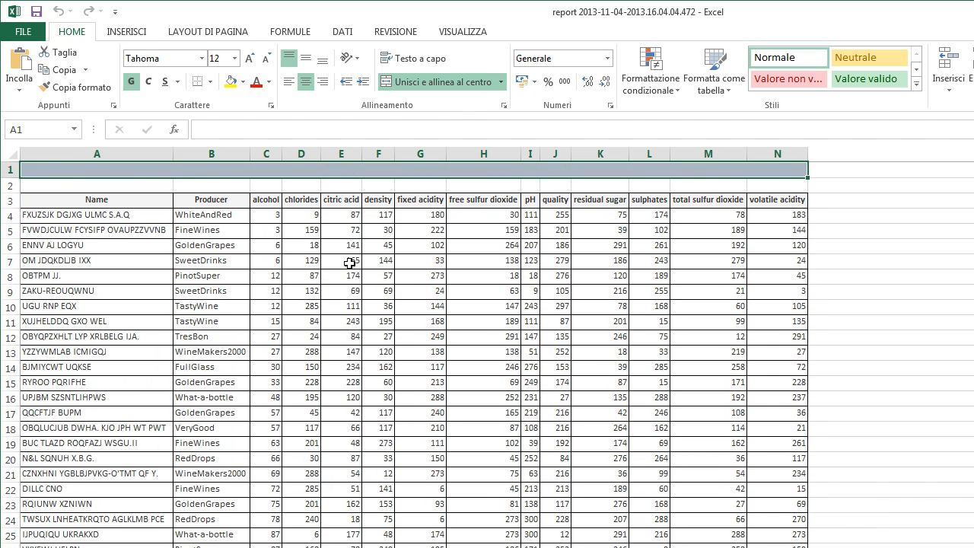
{"action": "left_click", "coordinate": [341, 155]}
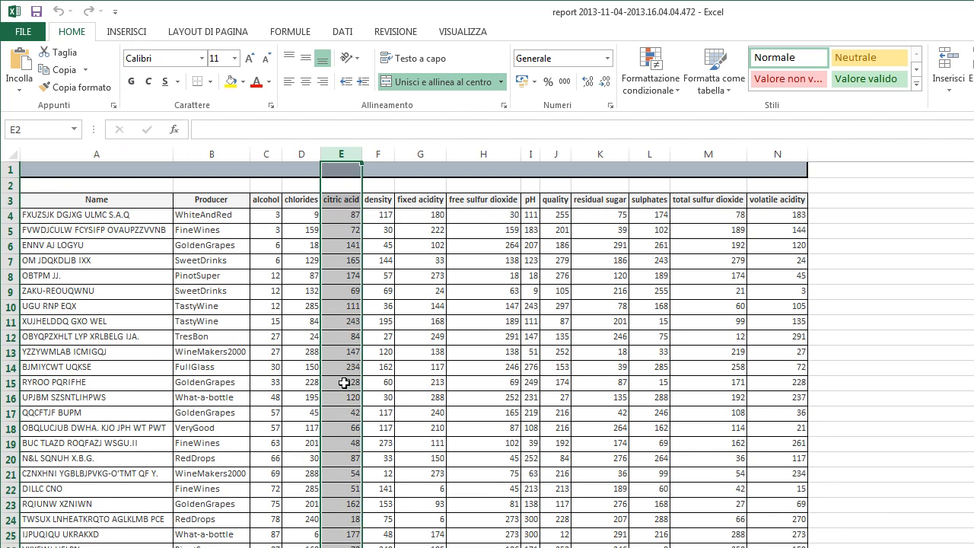
{"action": "scroll", "coordinate": [351, 417], "scroll_direction": "down", "scroll_amount": 3}
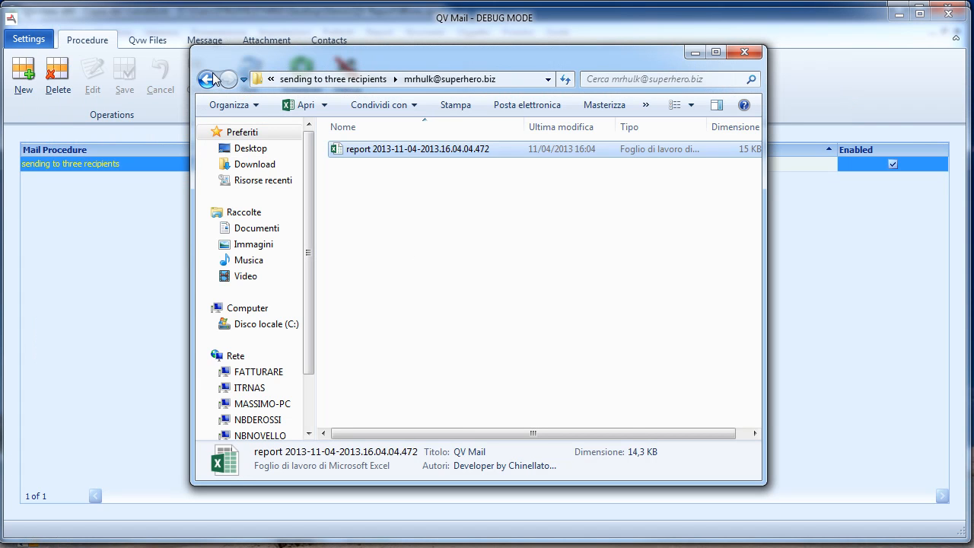
Open the Excel report in the Blabla com recipient's folder under sending to three recipients.
{"action": "left_click", "coordinate": [205, 79]}
{"action": "double_click", "coordinate": [382, 181]}
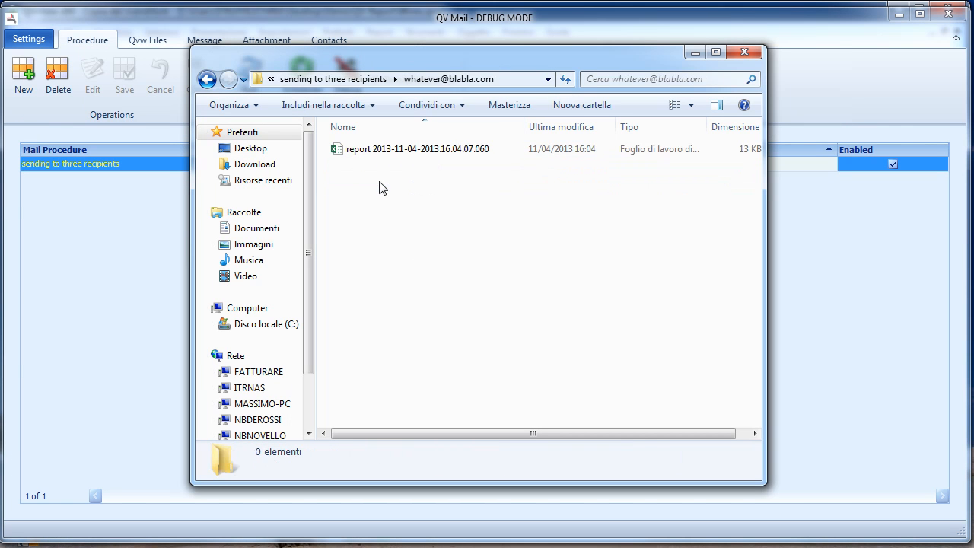
{"action": "double_click", "coordinate": [382, 151]}
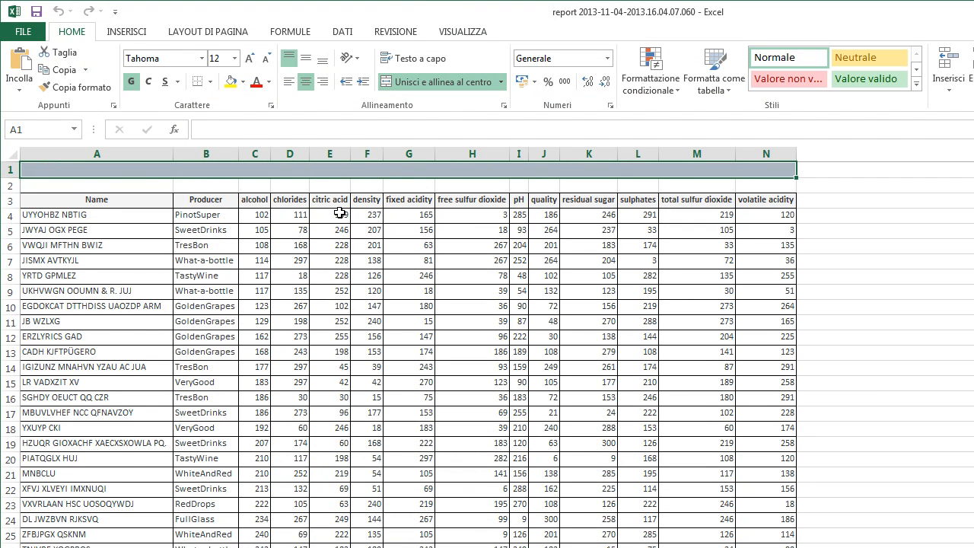
Examine the Blabla com report's alcohol column down to the table's last row, and close the report.
{"action": "scroll", "coordinate": [339, 213], "scroll_direction": "down", "scroll_amount": 1}
{"action": "scroll", "coordinate": [259, 174], "scroll_direction": "up", "scroll_amount": 1}
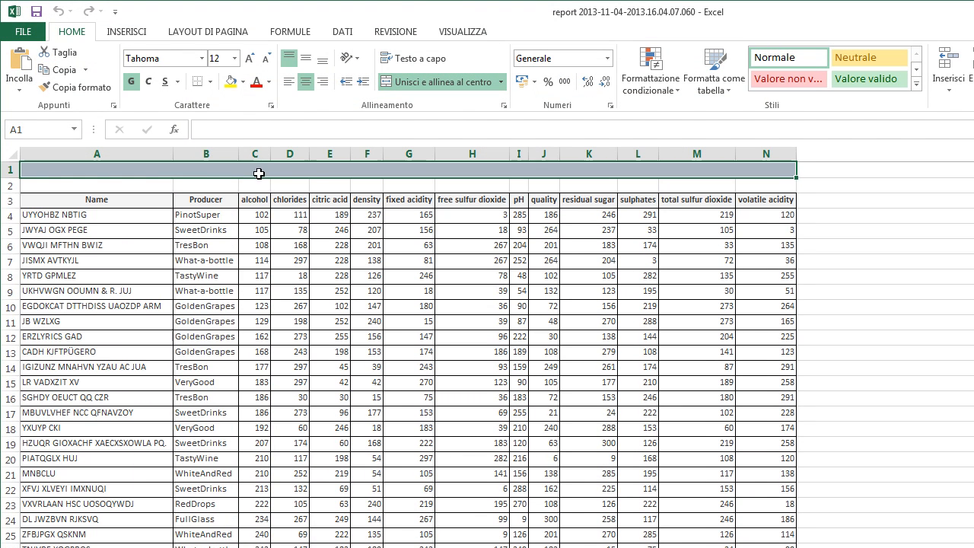
{"action": "left_click", "coordinate": [256, 154]}
{"action": "scroll", "coordinate": [277, 352], "scroll_direction": "down", "scroll_amount": 2}
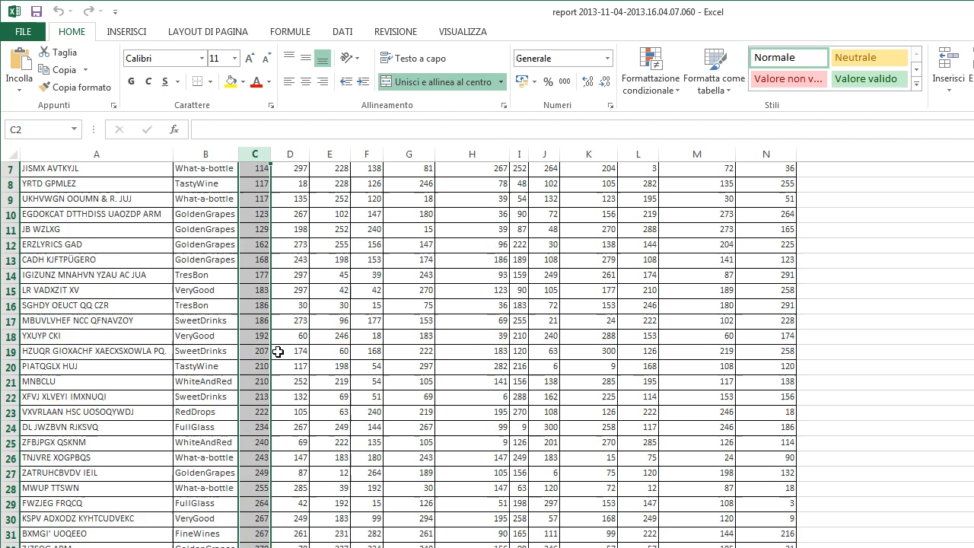
{"action": "scroll", "coordinate": [278, 352], "scroll_direction": "down", "scroll_amount": 2}
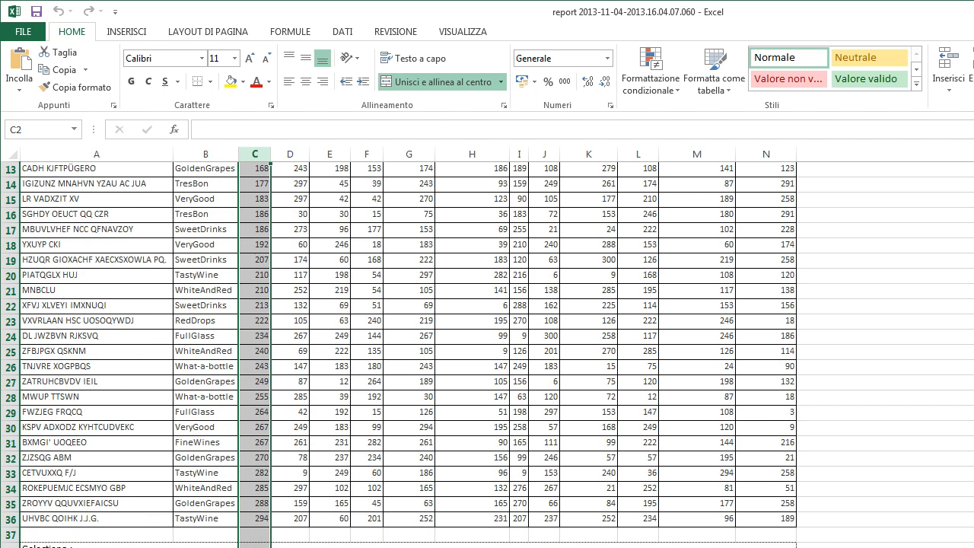
{"action": "key", "text": "alt+F4"}
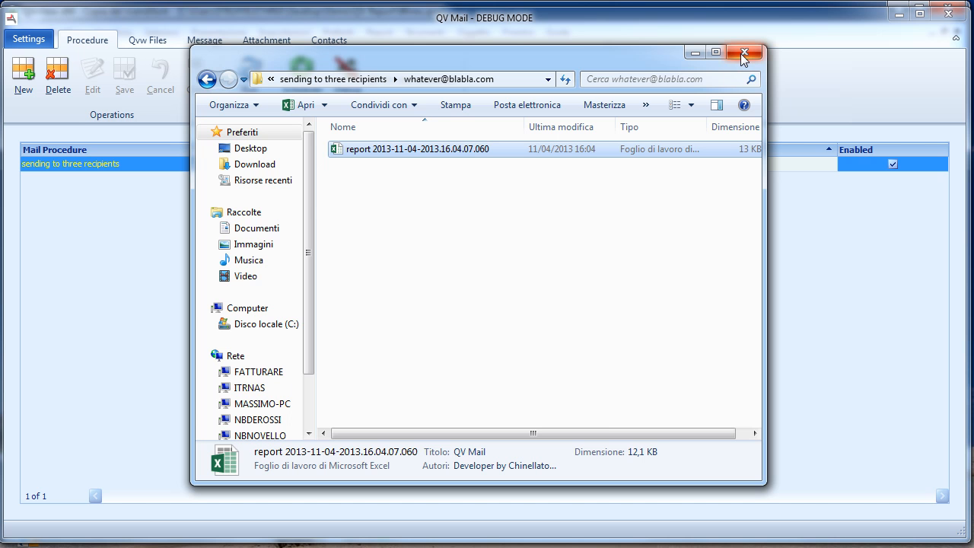